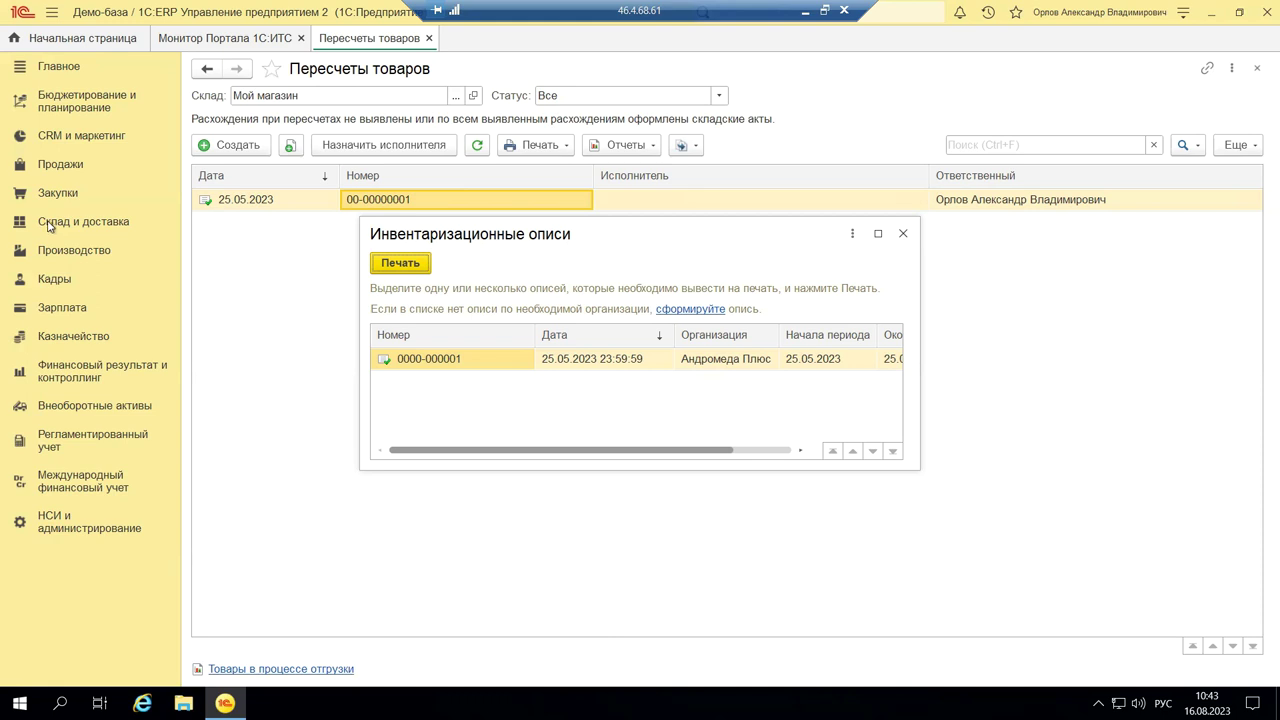
- Close the Инвентаризационные описи dialog and bring up the Пересчеты товаров list from the warehouse section
{"action": "left_click", "coordinate": [902, 235]}
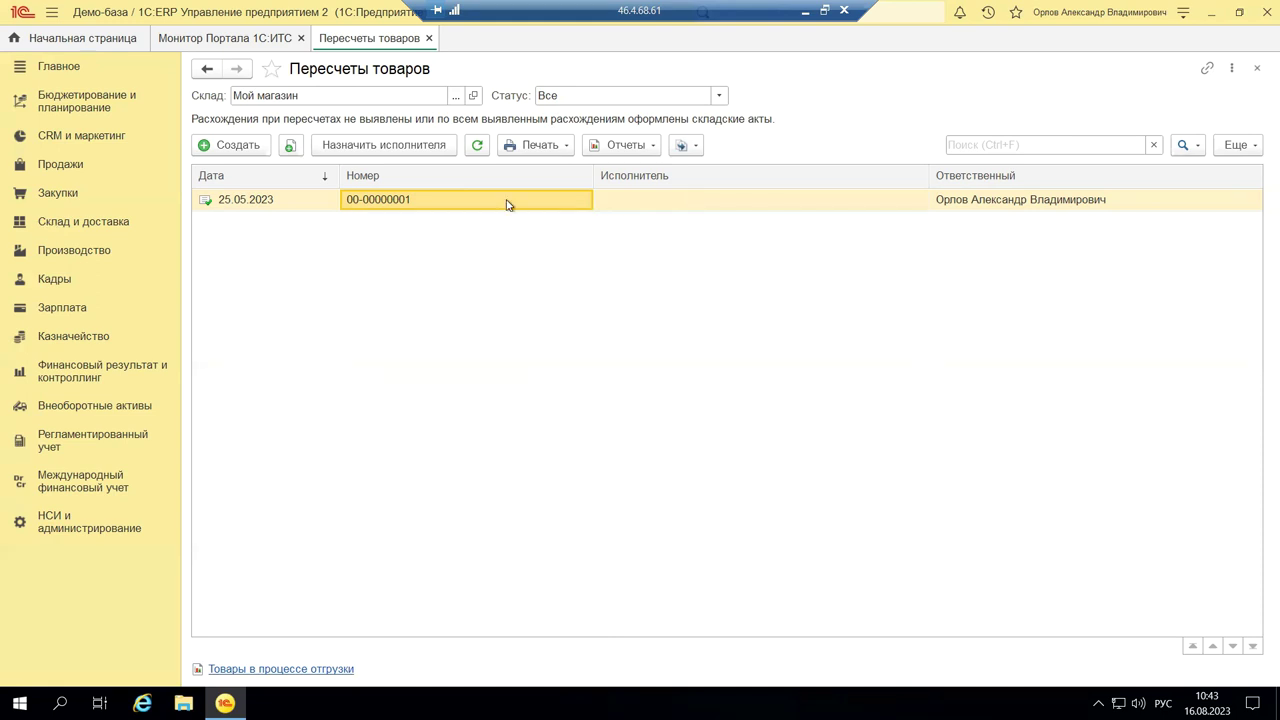
{"action": "left_click", "coordinate": [86, 224]}
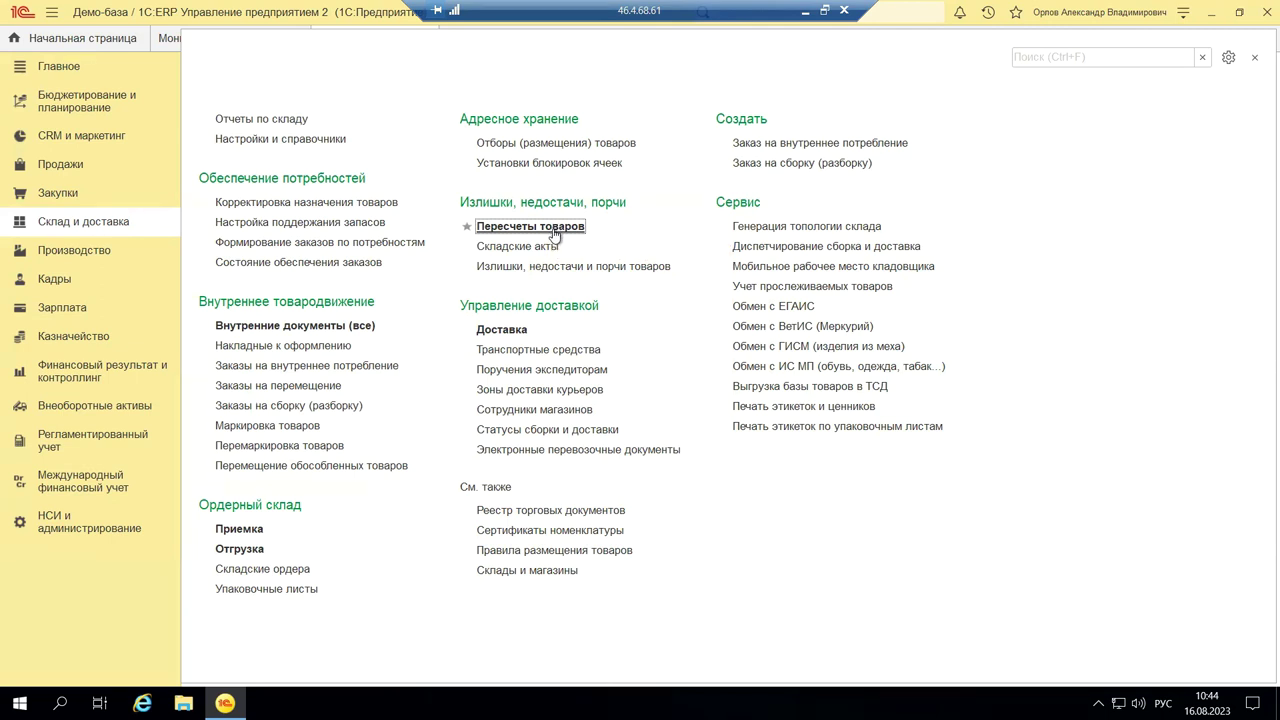
{"action": "left_click", "coordinate": [493, 236]}
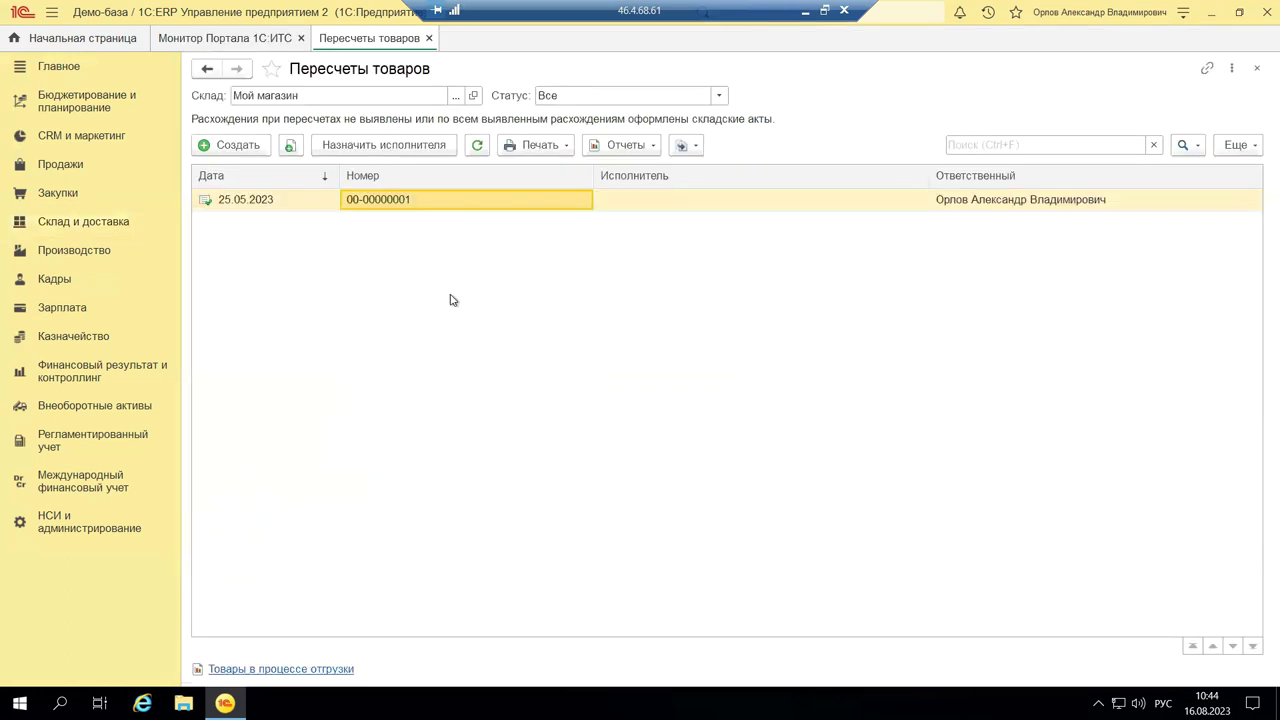
- Review the warehouse choices and the status filter options of the goods recount list without changing either filter
{"action": "left_click", "coordinate": [455, 96]}
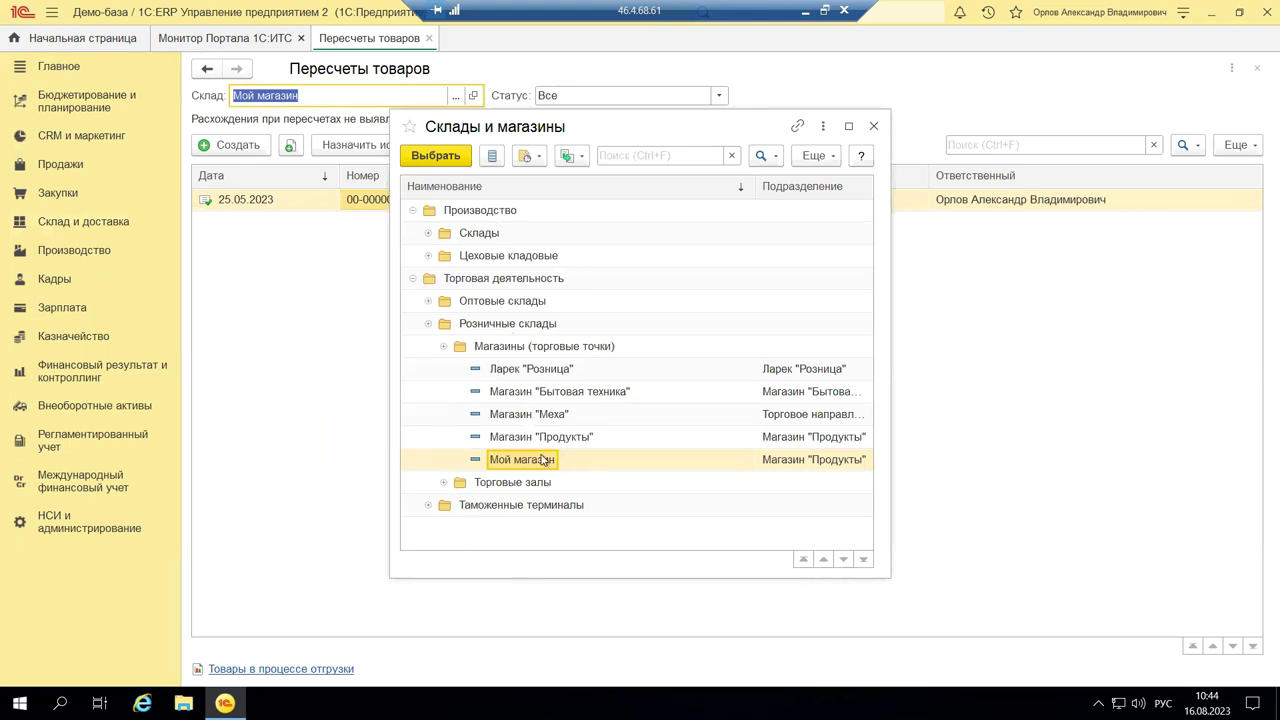
{"action": "left_click", "coordinate": [873, 127]}
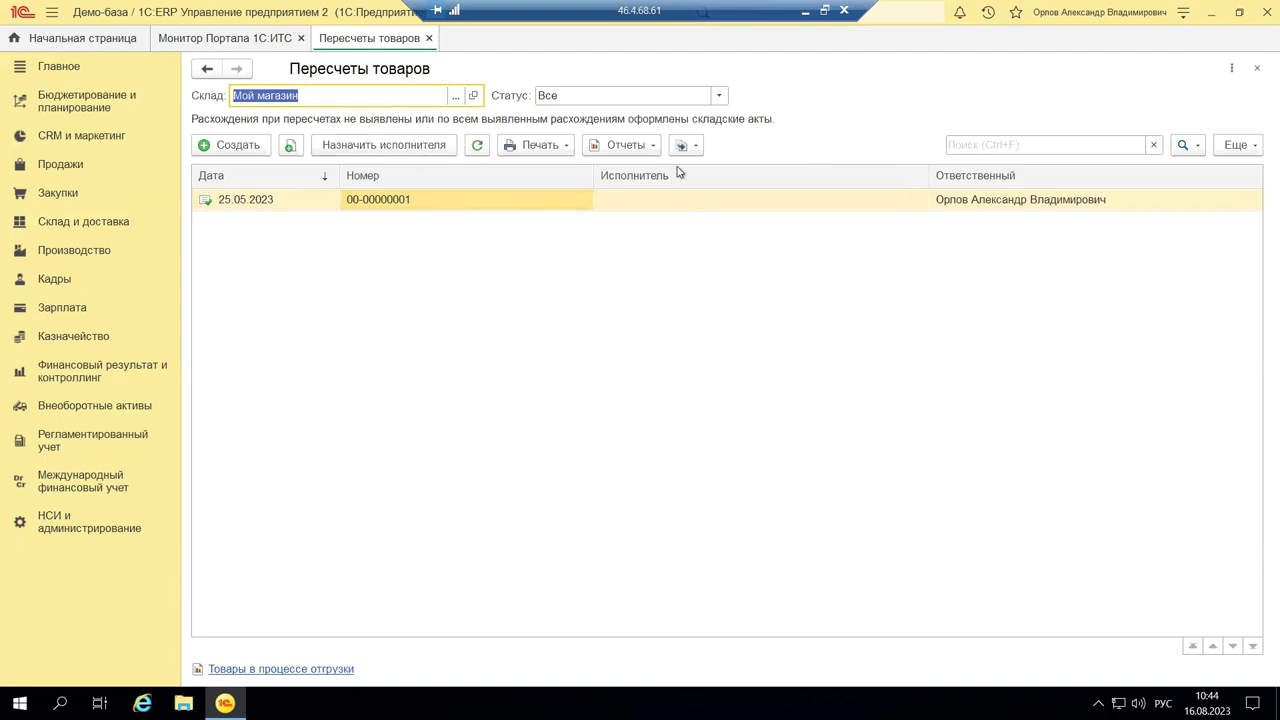
{"action": "left_click", "coordinate": [716, 96]}
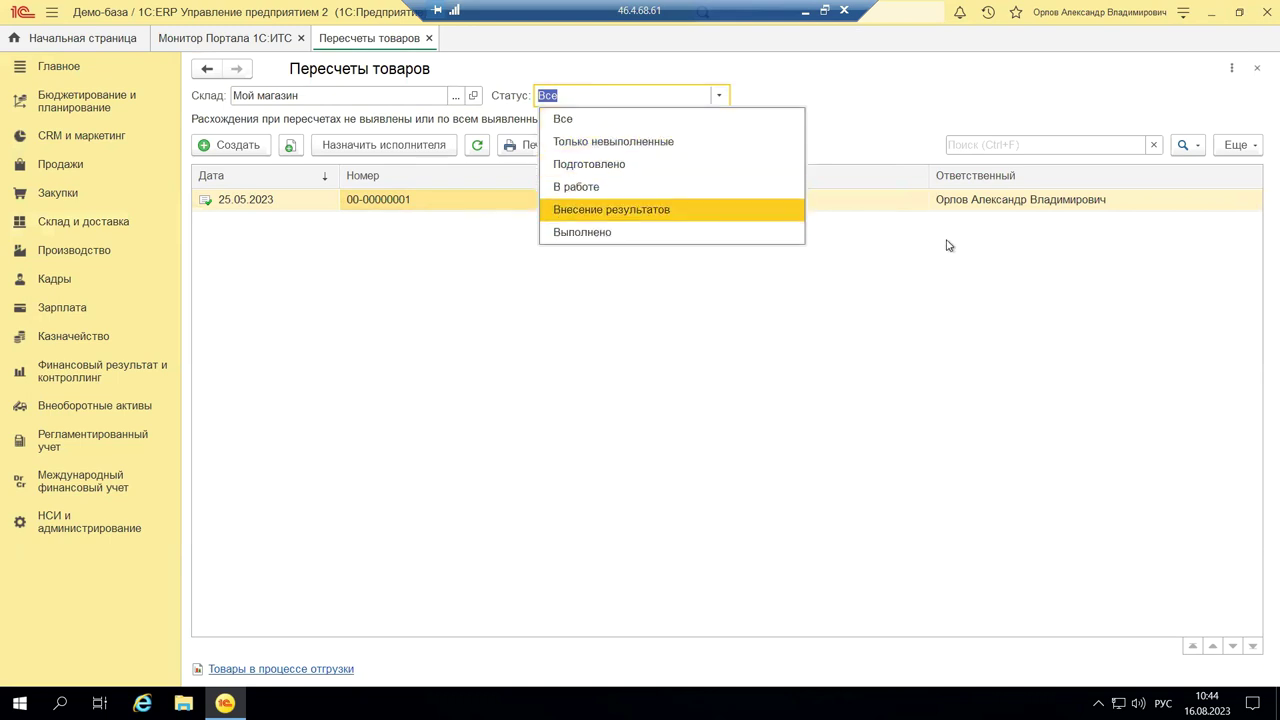
{"action": "key", "text": "Escape"}
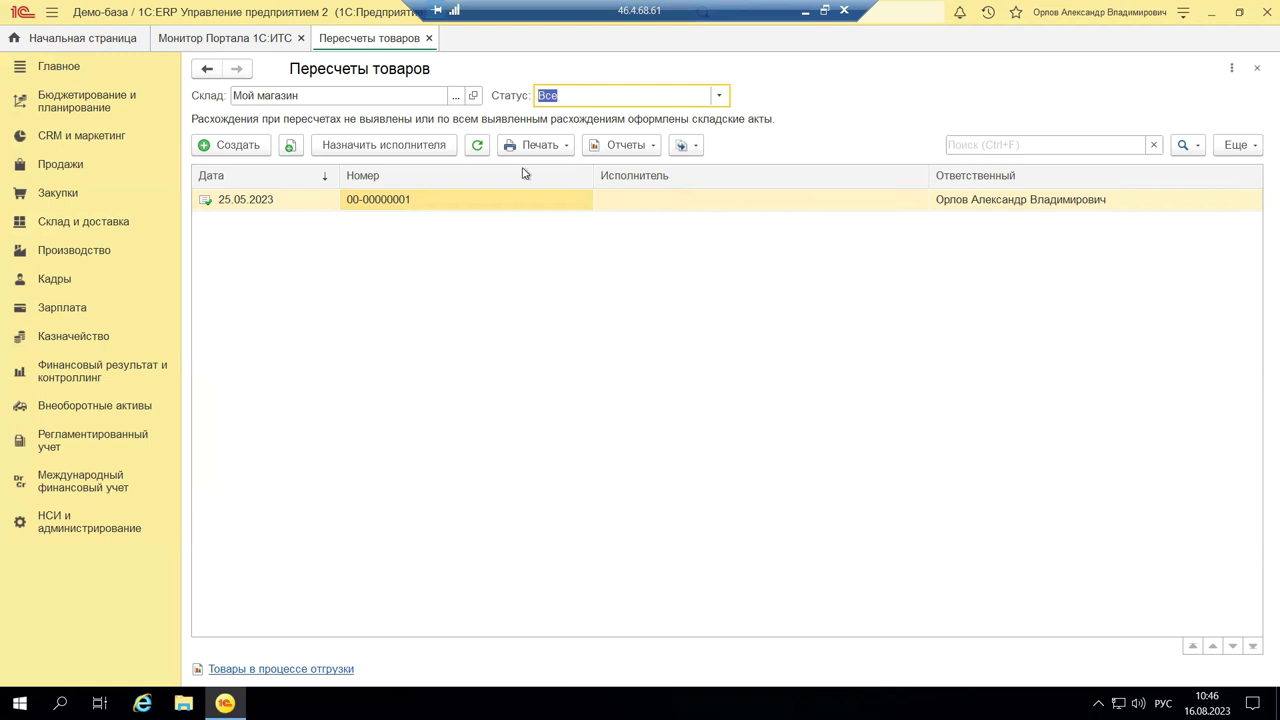
- Start a new goods recount for Мой магазин and examine its print forms, goods table, report options and quality-change command
{"action": "left_click", "coordinate": [217, 147]}
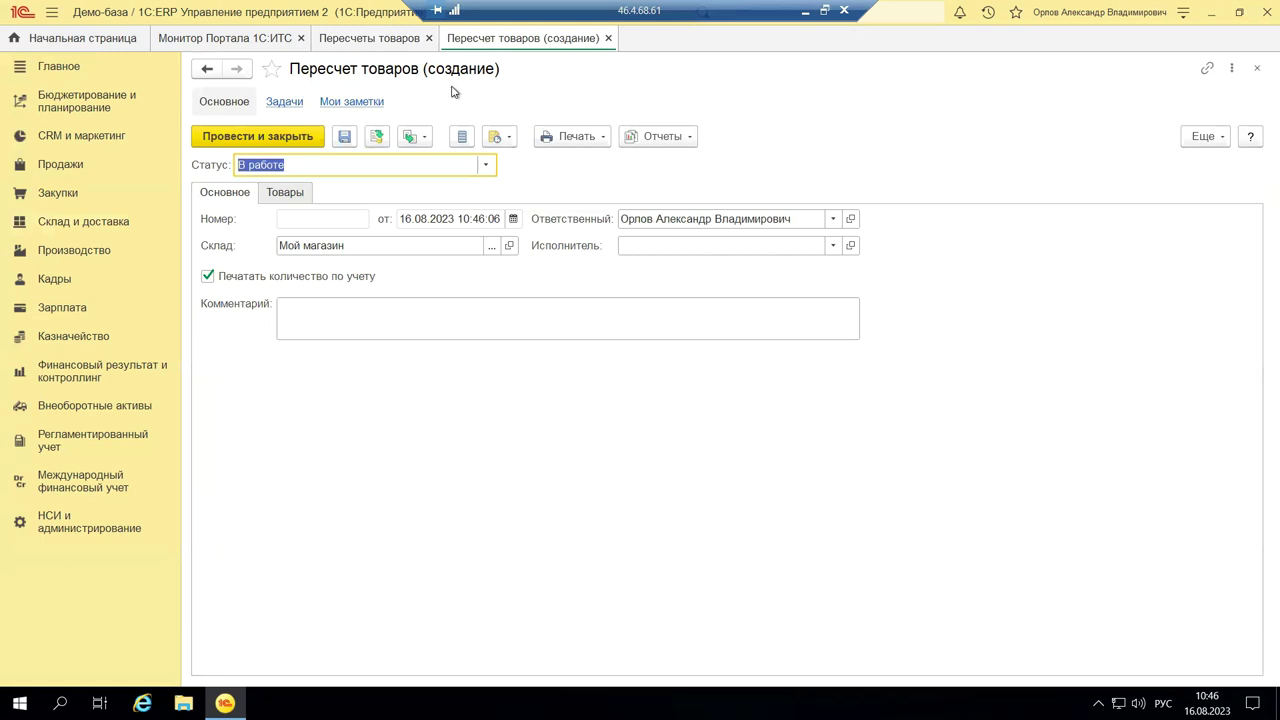
{"action": "left_click", "coordinate": [551, 144]}
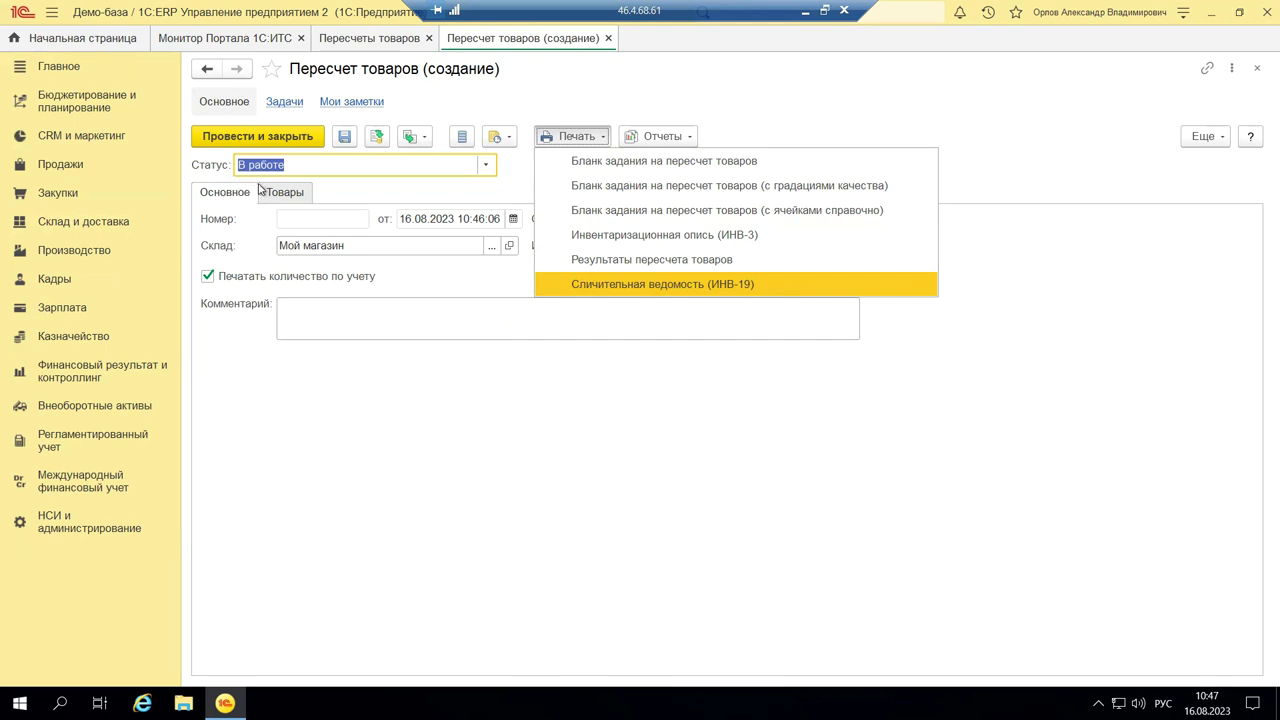
{"action": "left_click", "coordinate": [298, 192]}
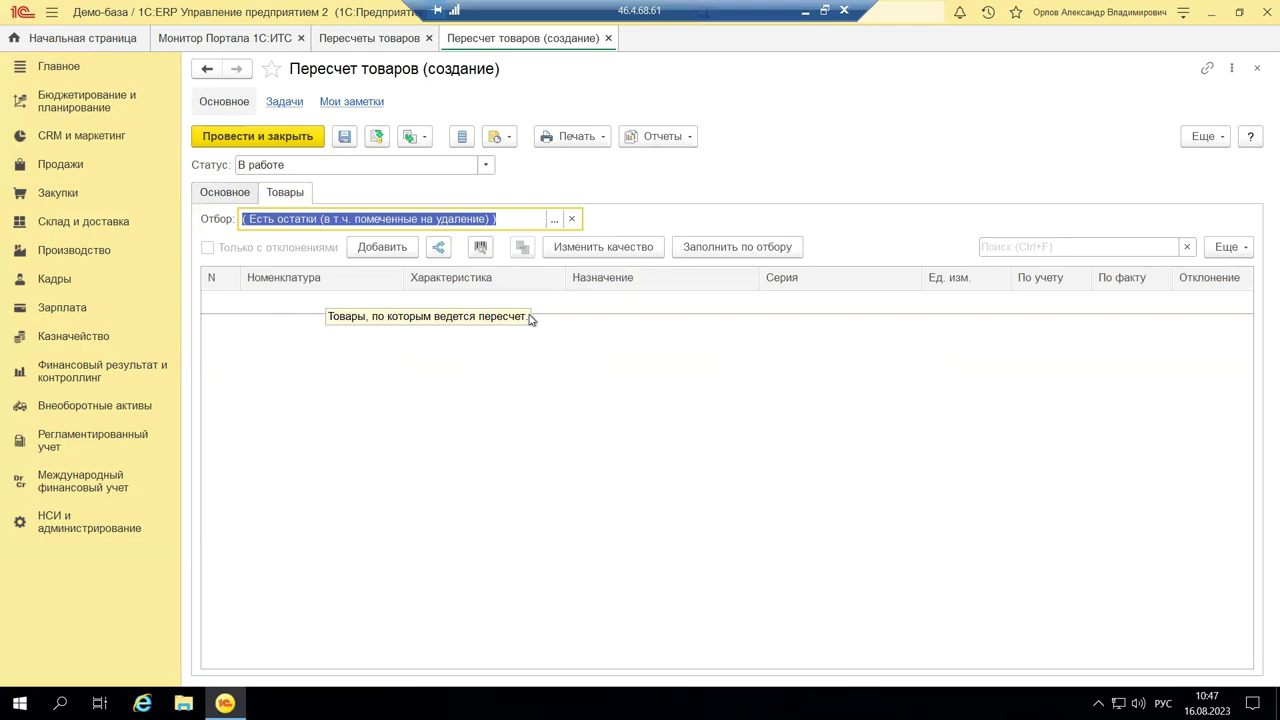
{"action": "left_click", "coordinate": [654, 142]}
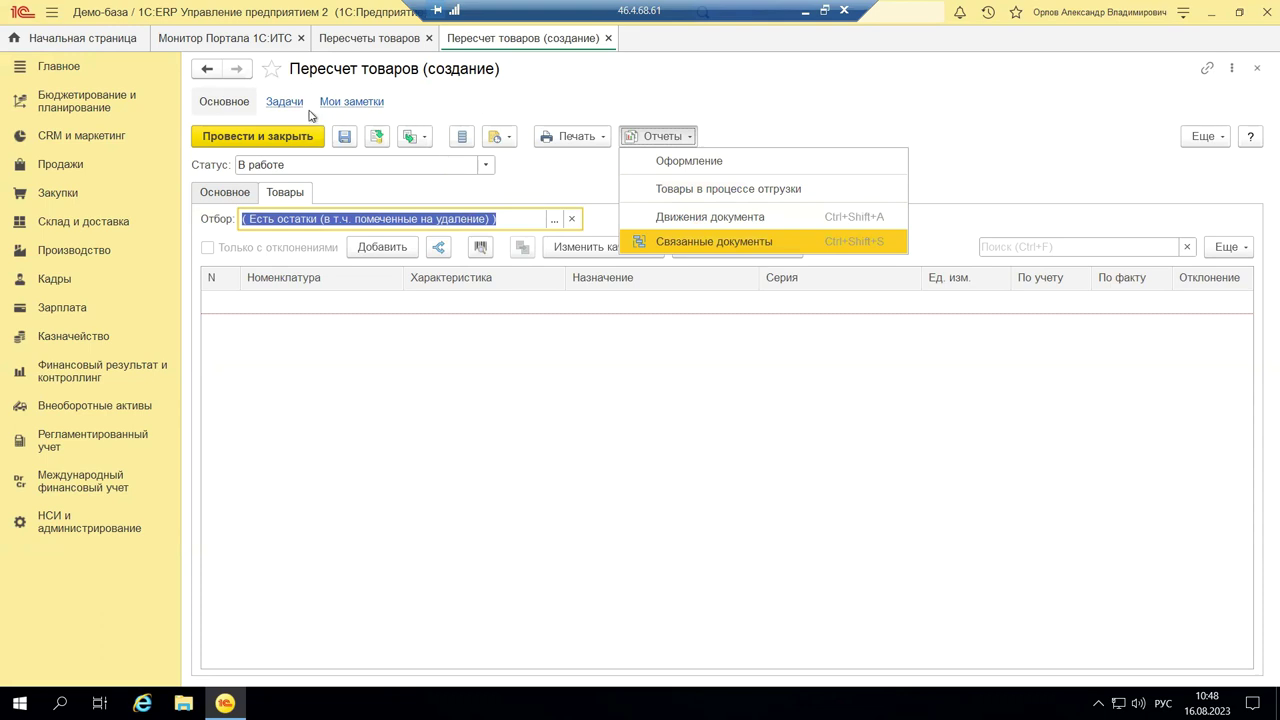
{"action": "left_click", "coordinate": [597, 230]}
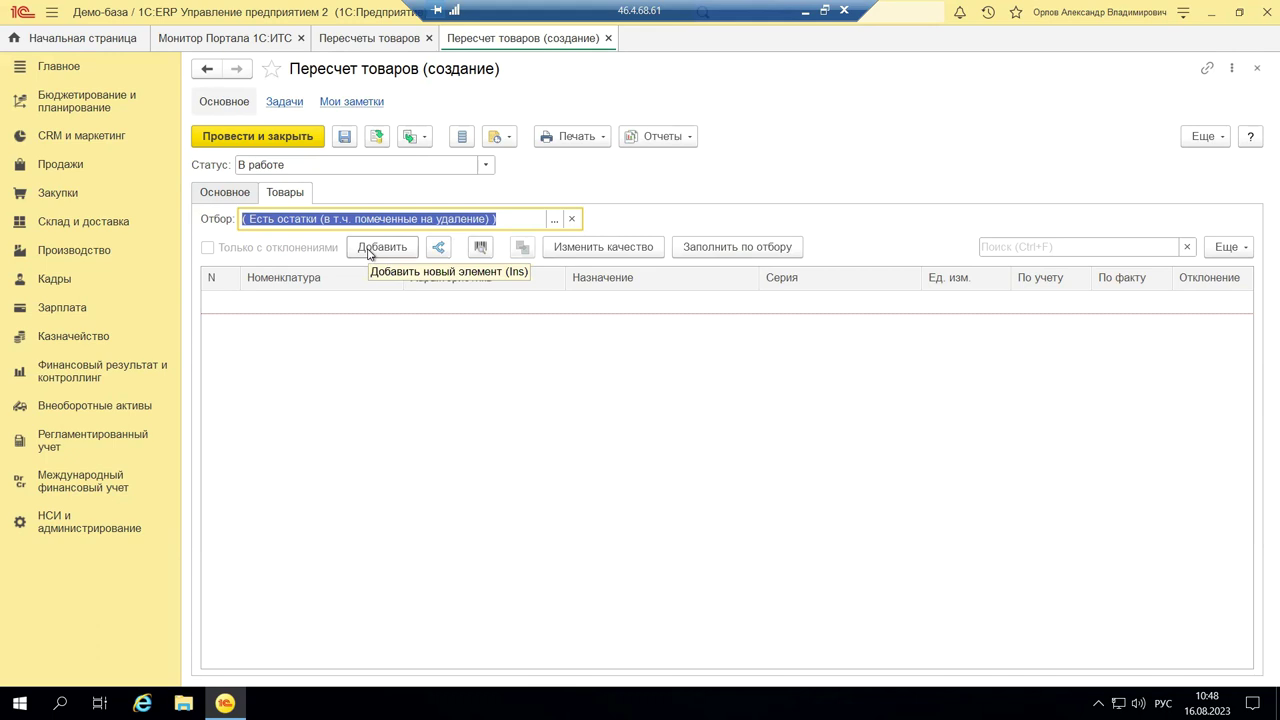
{"action": "left_click", "coordinate": [579, 253]}
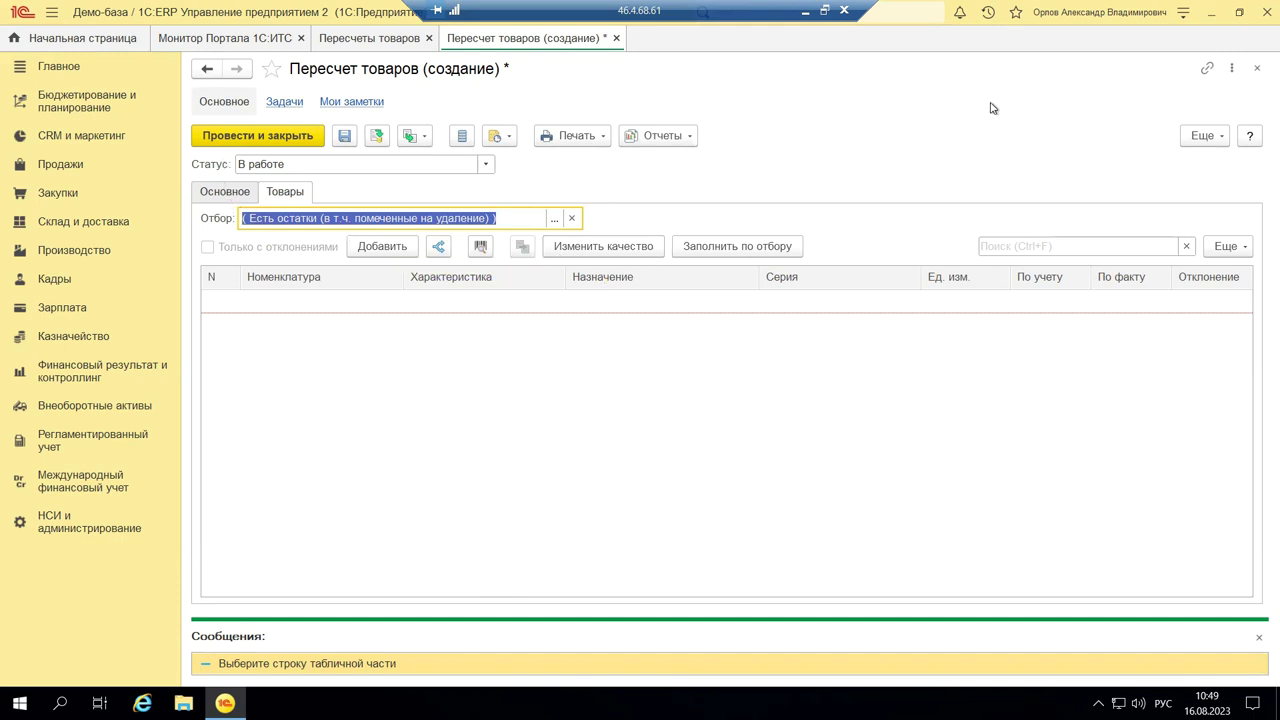
- Try to post the new recount and print its Инвентаризационная опись (ИНВ-3), and discard the document without saving
{"action": "left_click", "coordinate": [602, 142]}
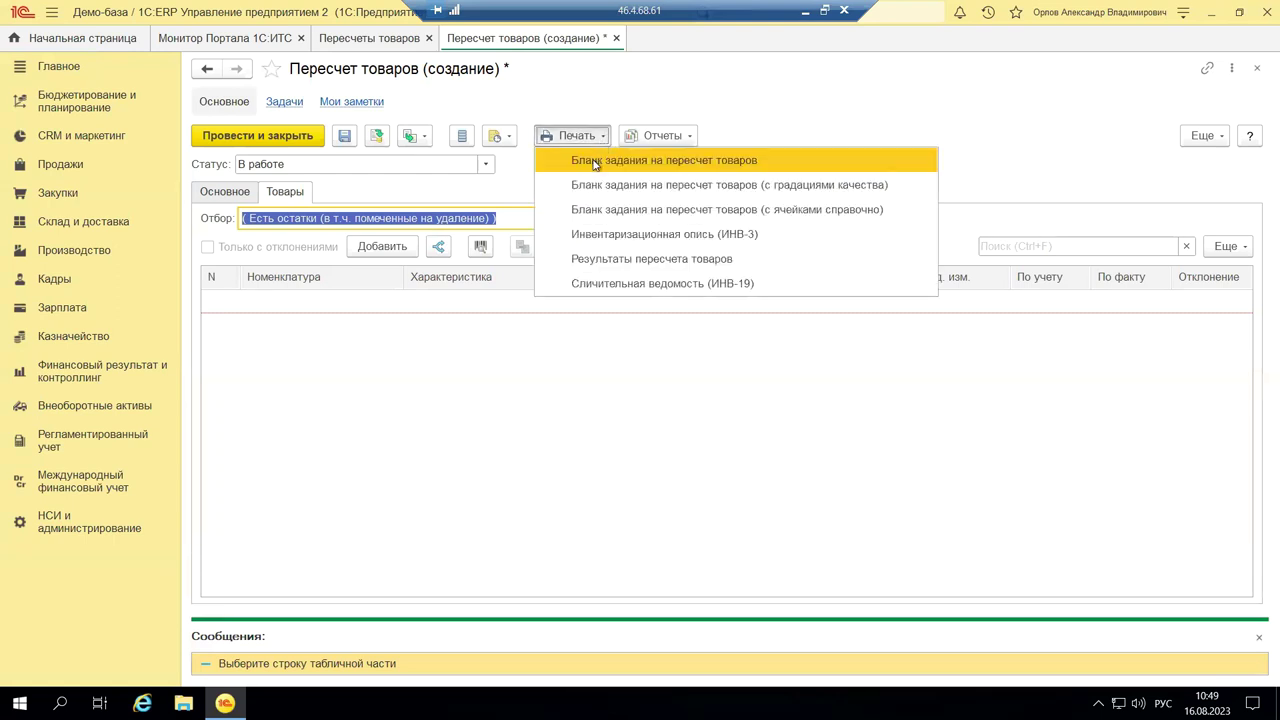
{"action": "left_click", "coordinate": [592, 235]}
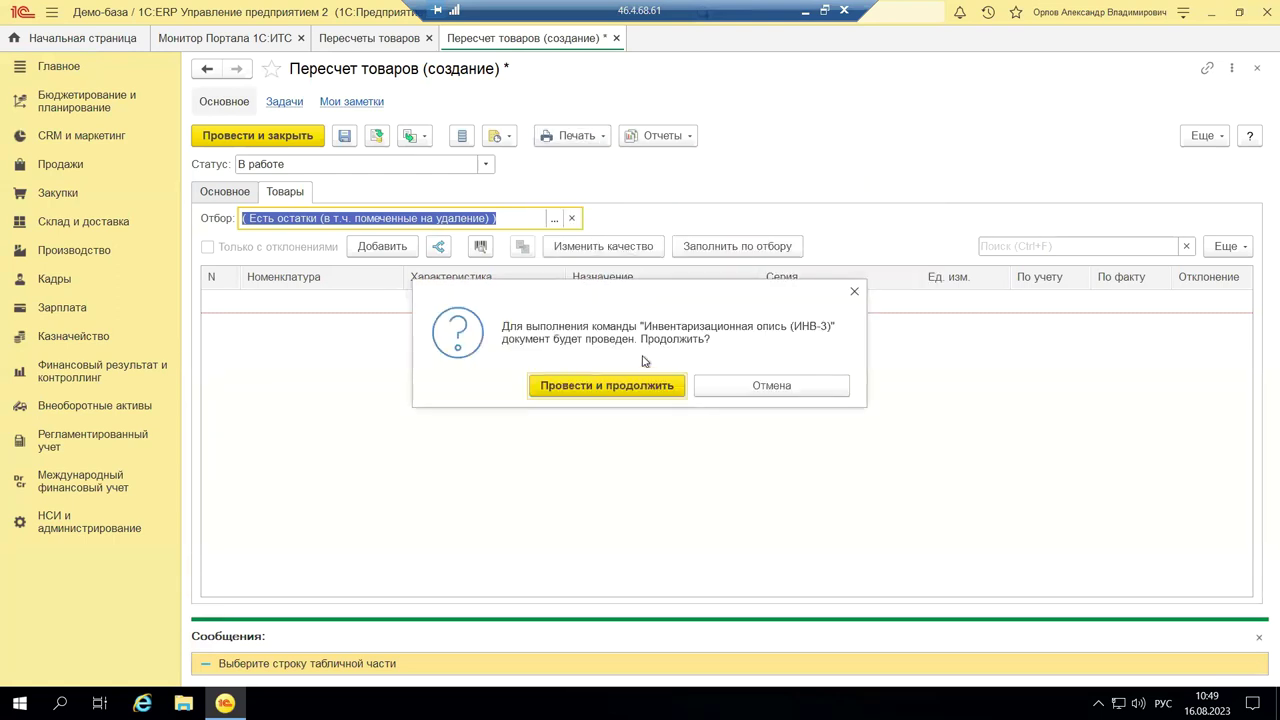
{"action": "left_click", "coordinate": [651, 389]}
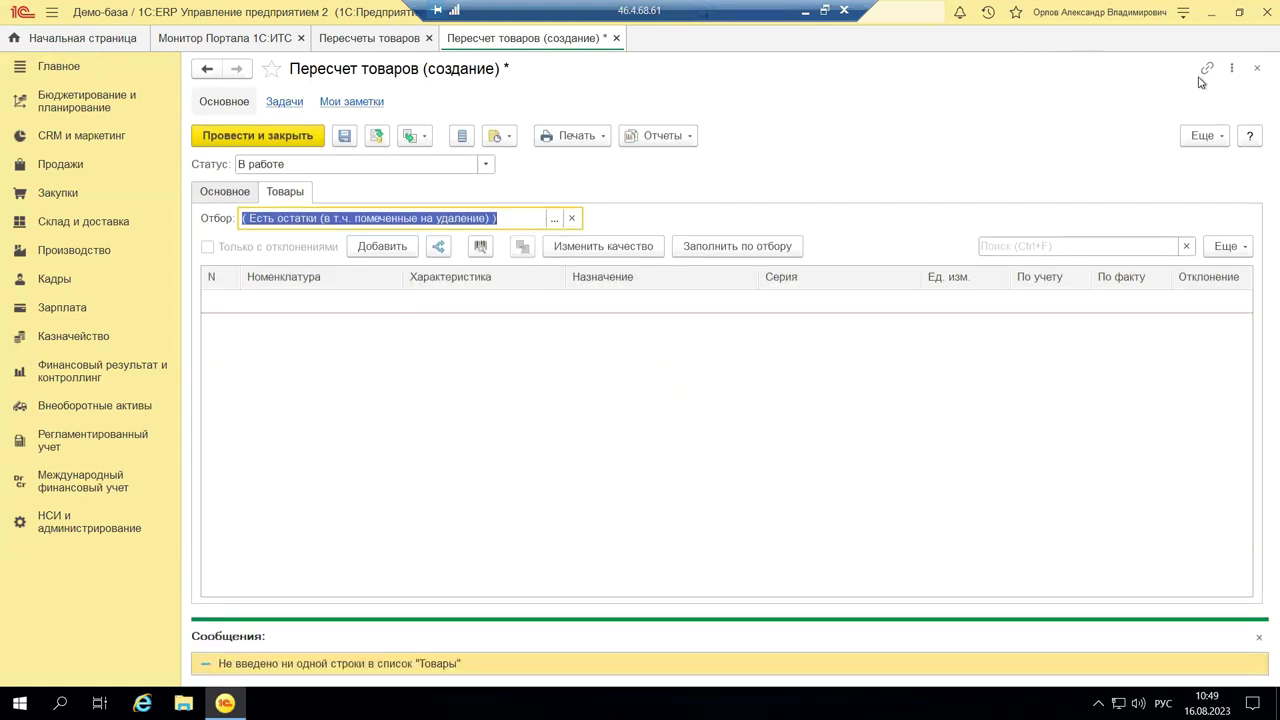
{"action": "left_click", "coordinate": [1257, 68]}
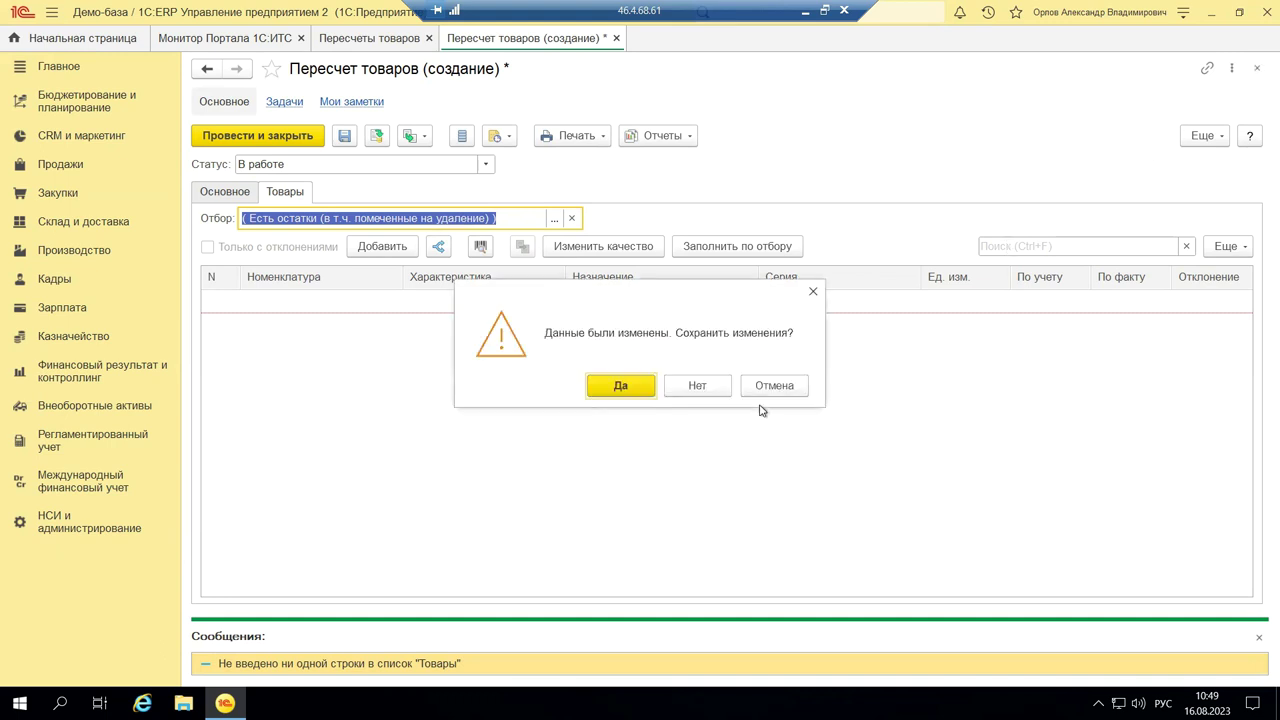
{"action": "left_click", "coordinate": [700, 386]}
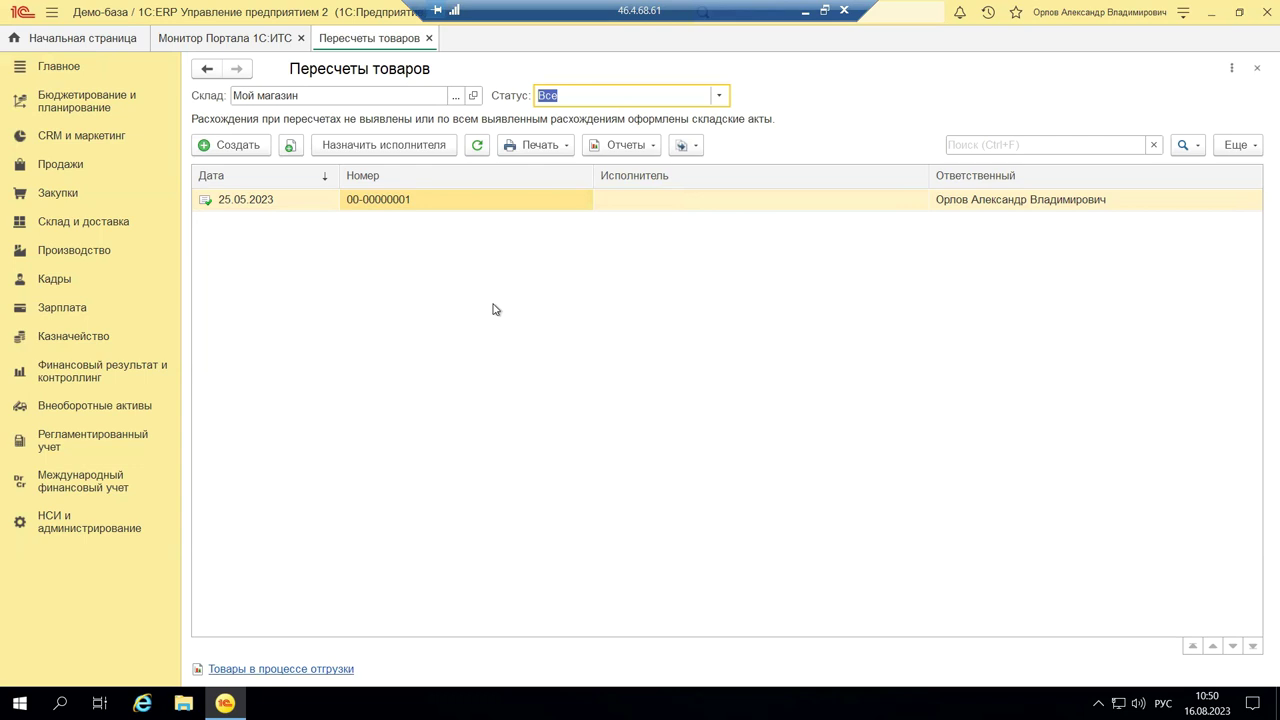
- Close the goods recount list, view the Складские акты list in the warehouse section, and close it
{"action": "left_click", "coordinate": [1259, 70]}
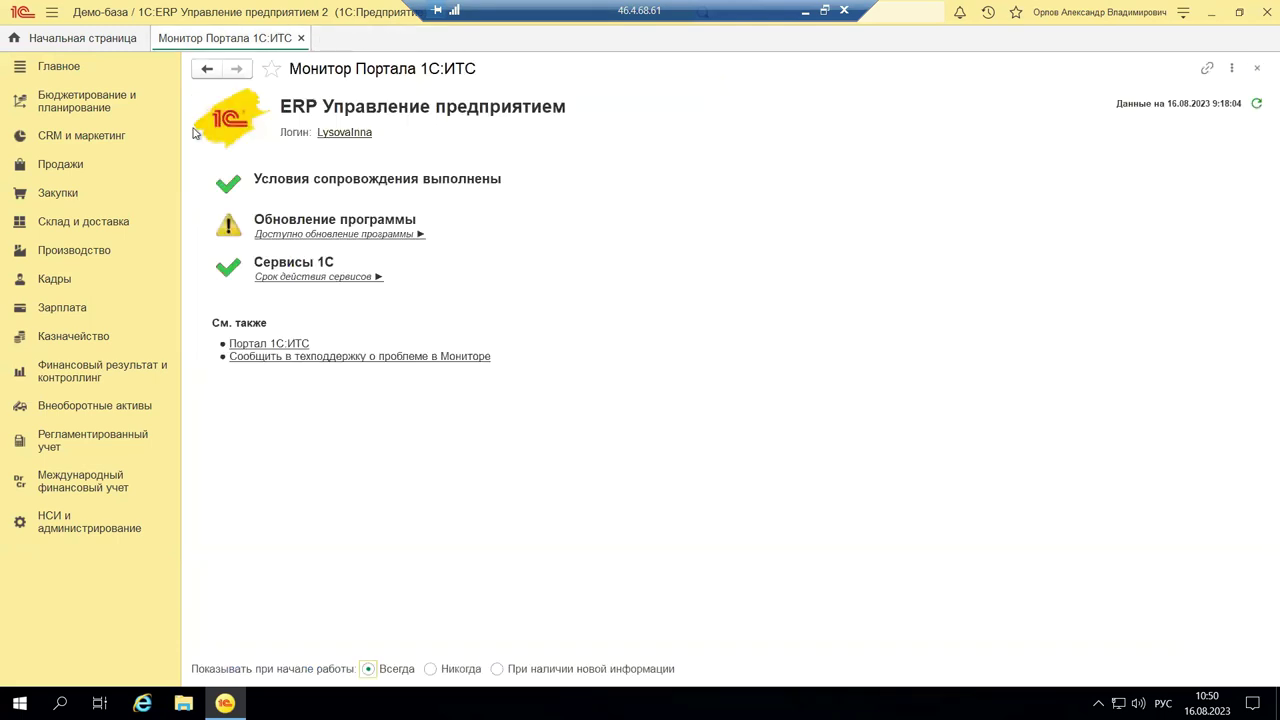
{"action": "left_click", "coordinate": [72, 228]}
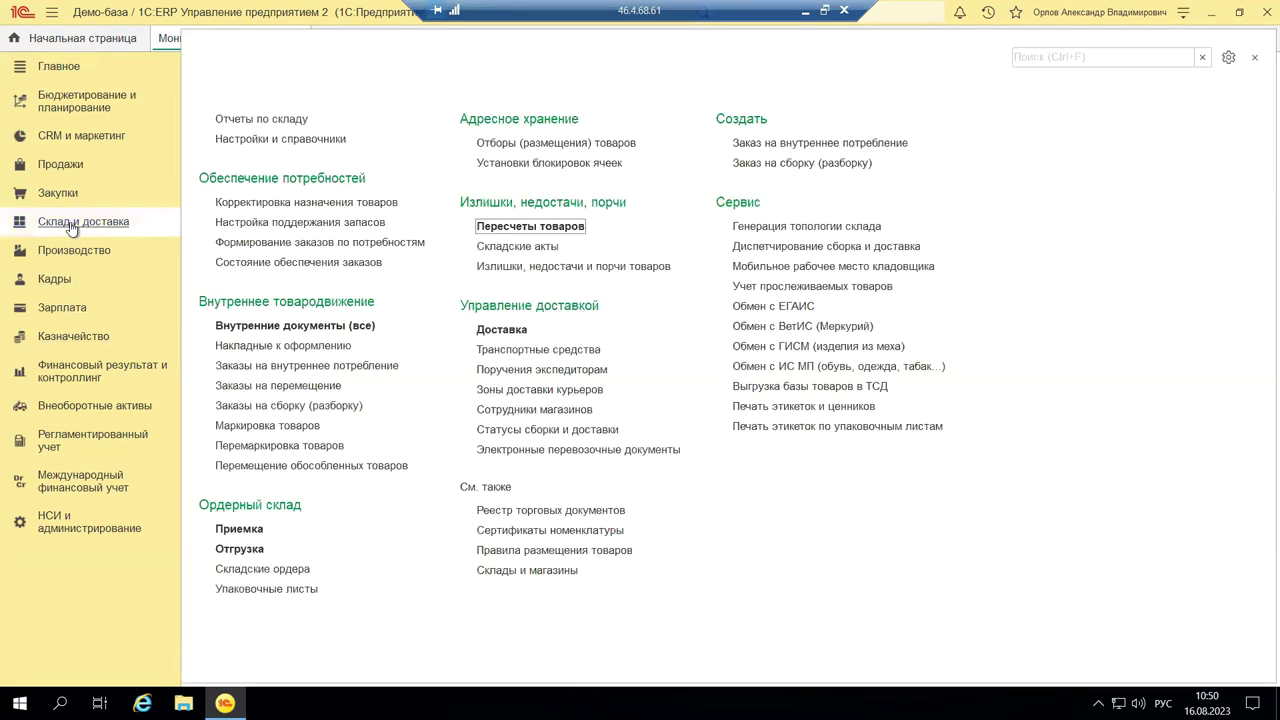
{"action": "left_click", "coordinate": [487, 250]}
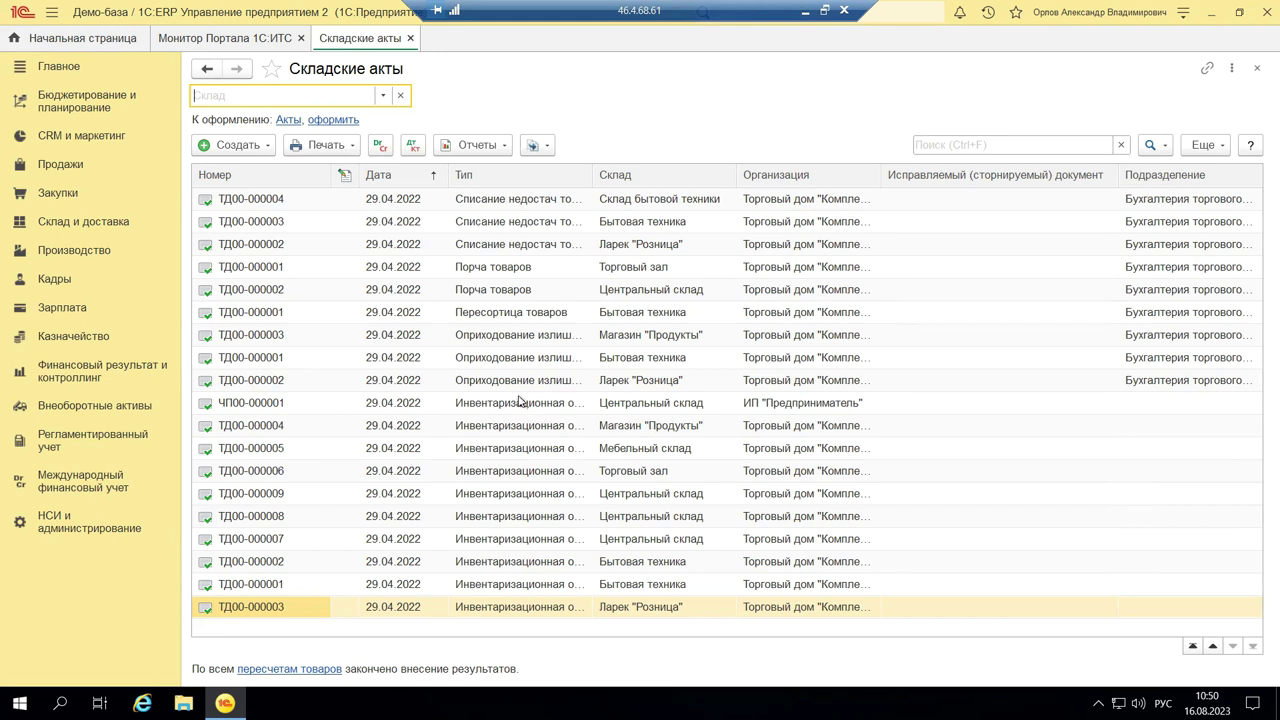
{"action": "left_click", "coordinate": [1257, 67]}
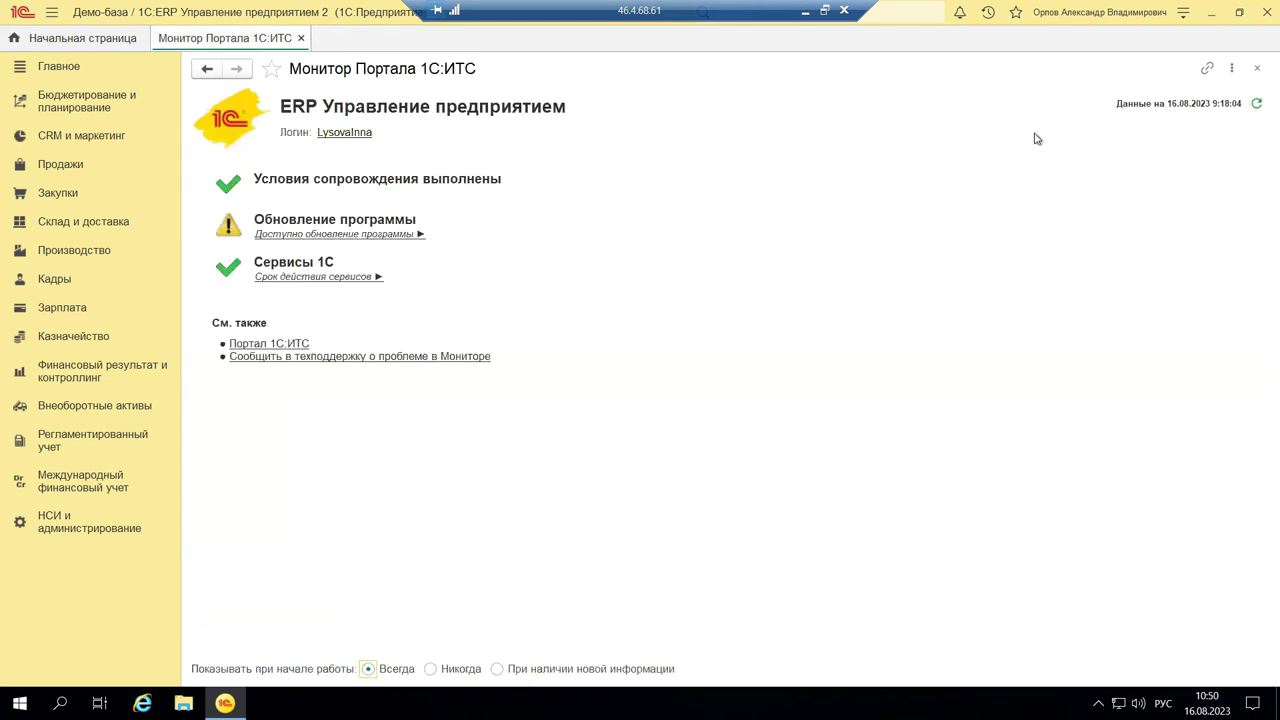
- Open the Излишки, недостачи и порчи товаров list and set its warehouse to Склад Филиала ПР-А
{"action": "left_click", "coordinate": [83, 224]}
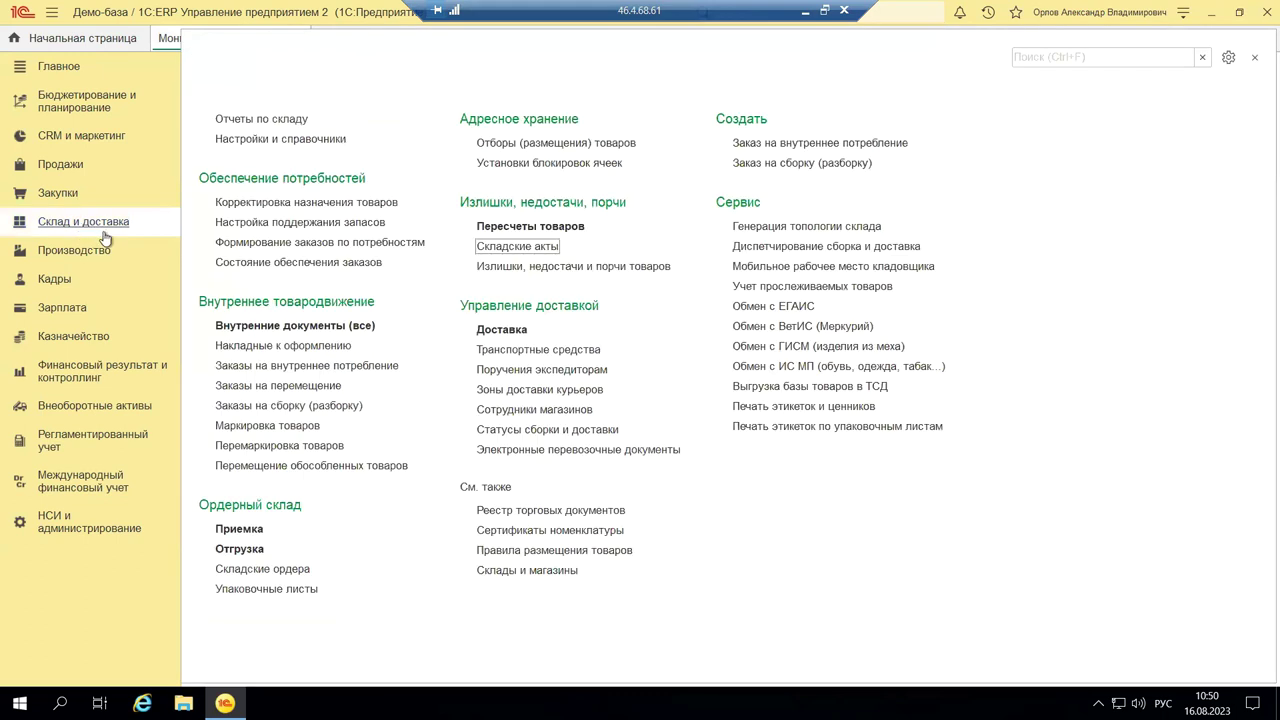
{"action": "left_click", "coordinate": [509, 268]}
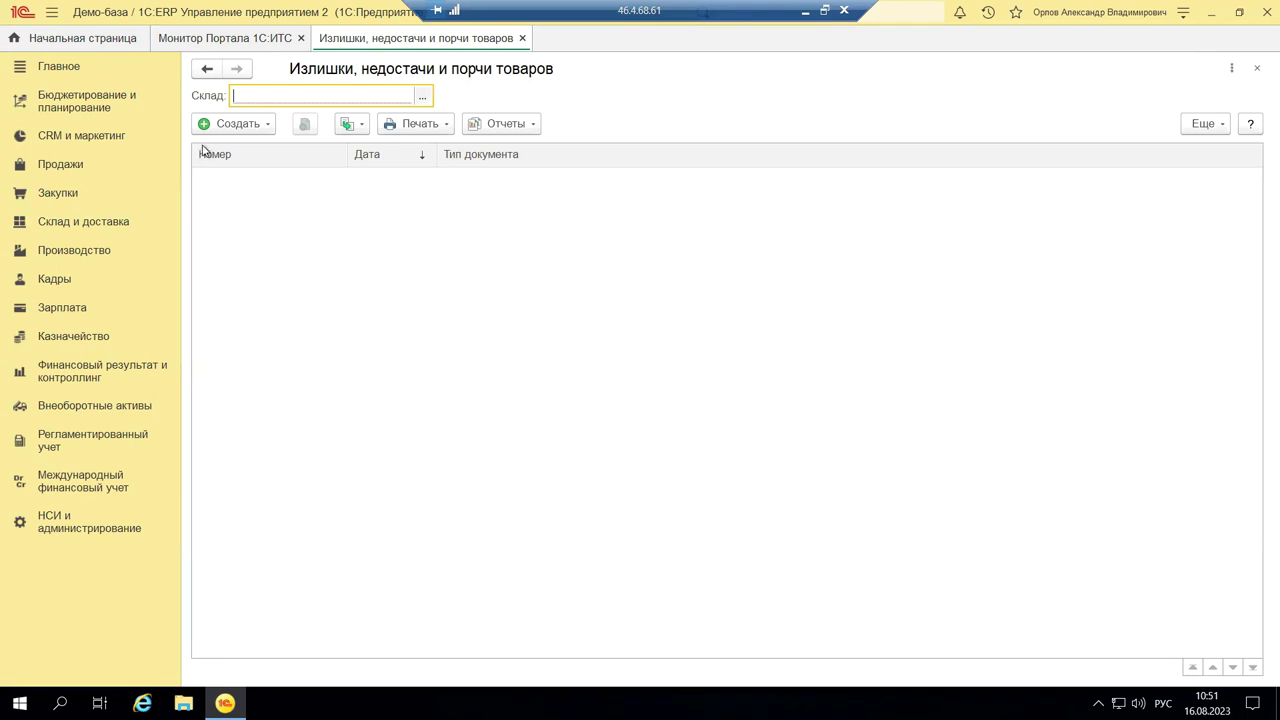
{"action": "key", "text": "F4"}
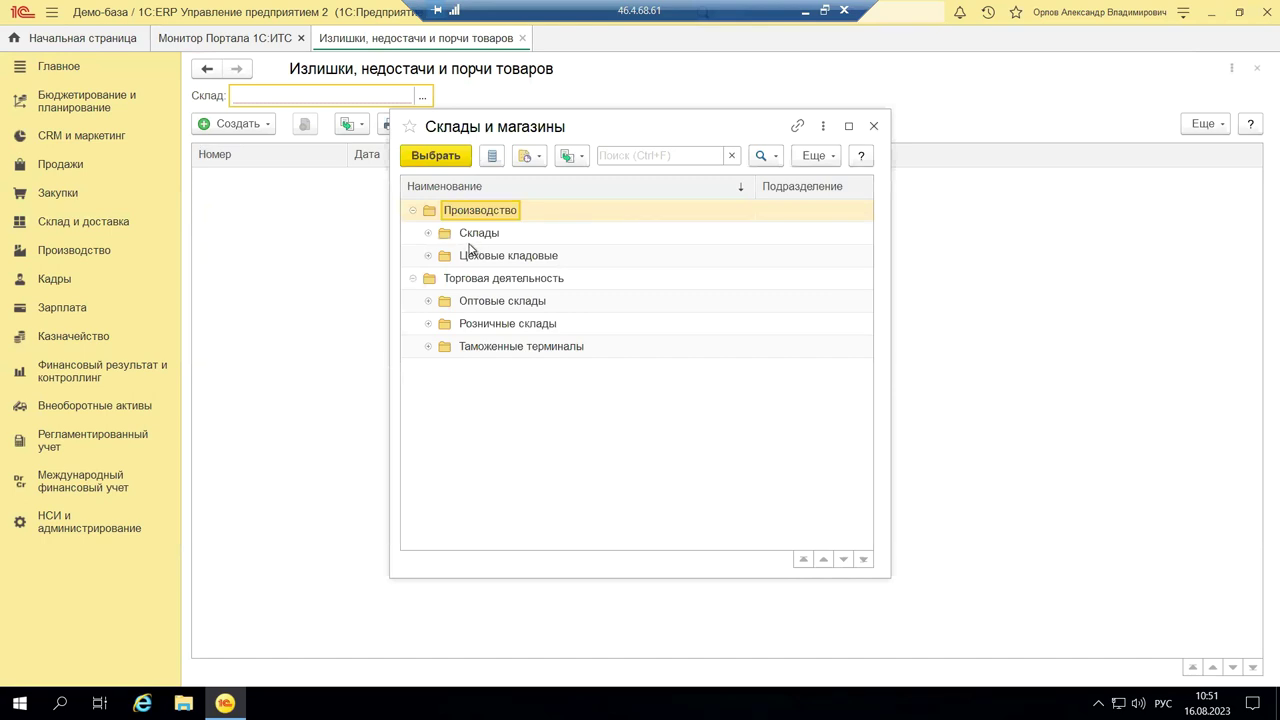
{"action": "left_click", "coordinate": [430, 233]}
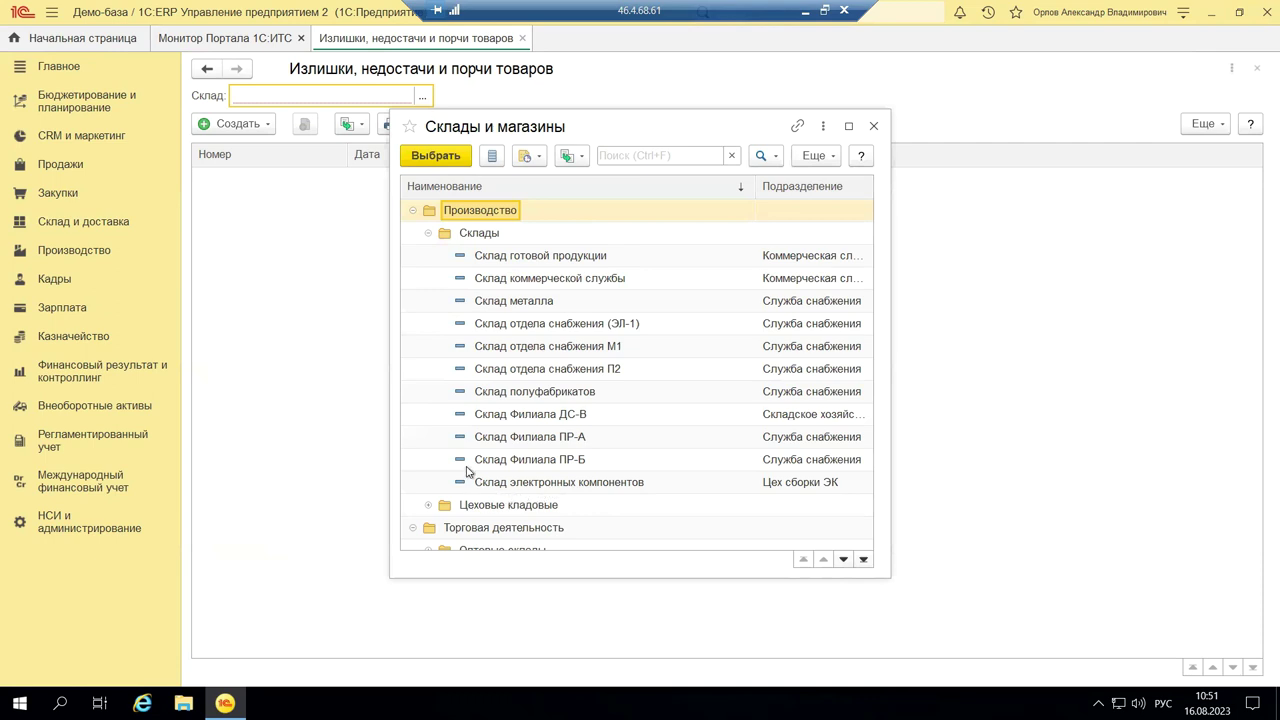
{"action": "scroll", "coordinate": [464, 460], "scroll_direction": "down", "scroll_amount": 1}
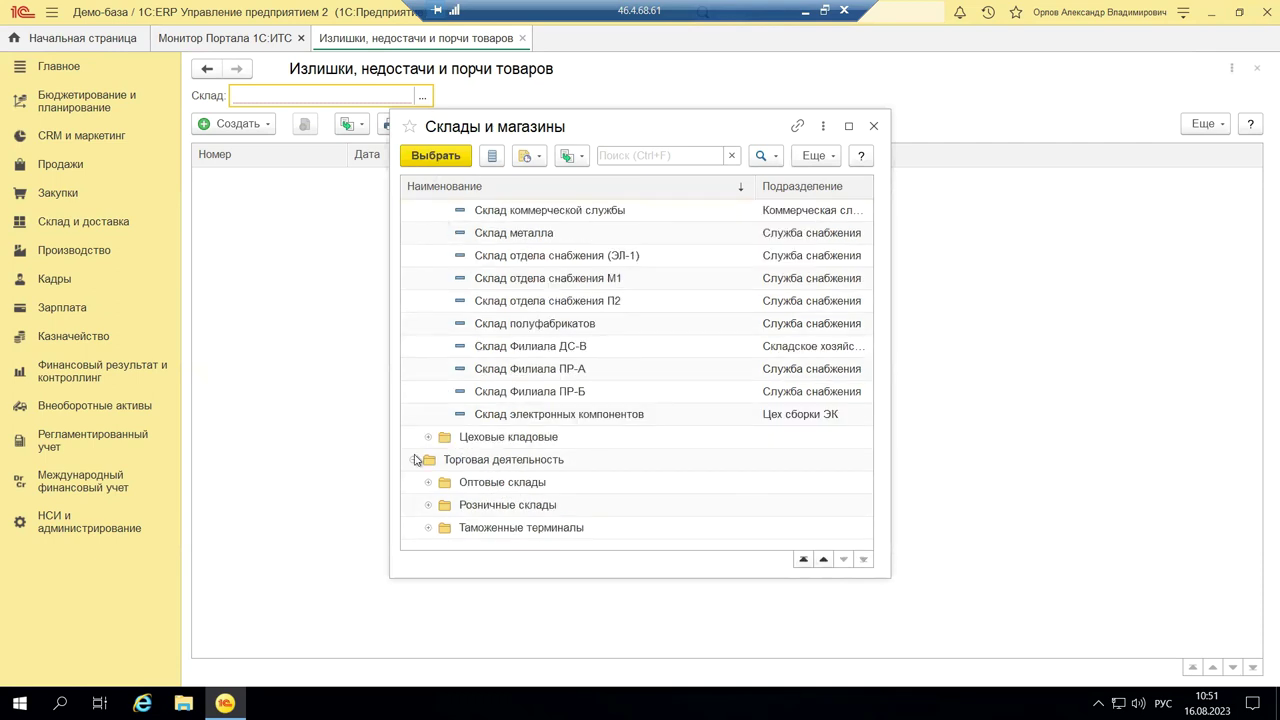
{"action": "left_click", "coordinate": [414, 460]}
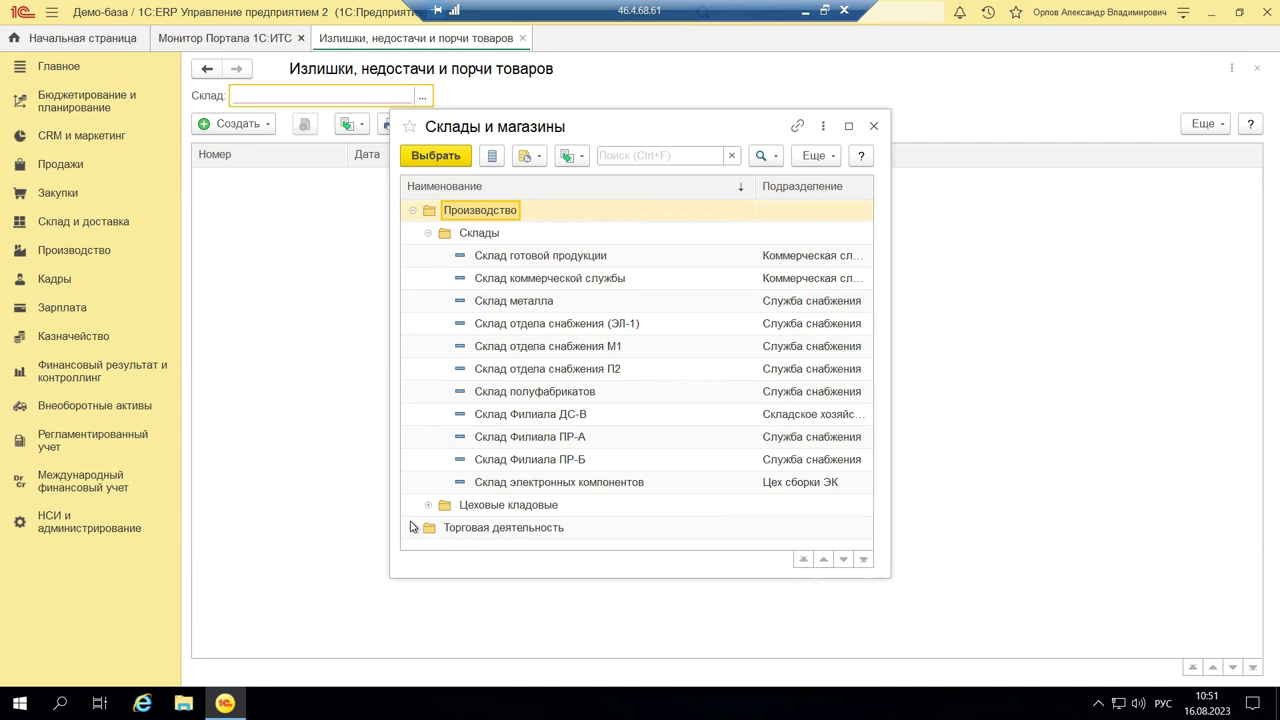
{"action": "left_click", "coordinate": [414, 528]}
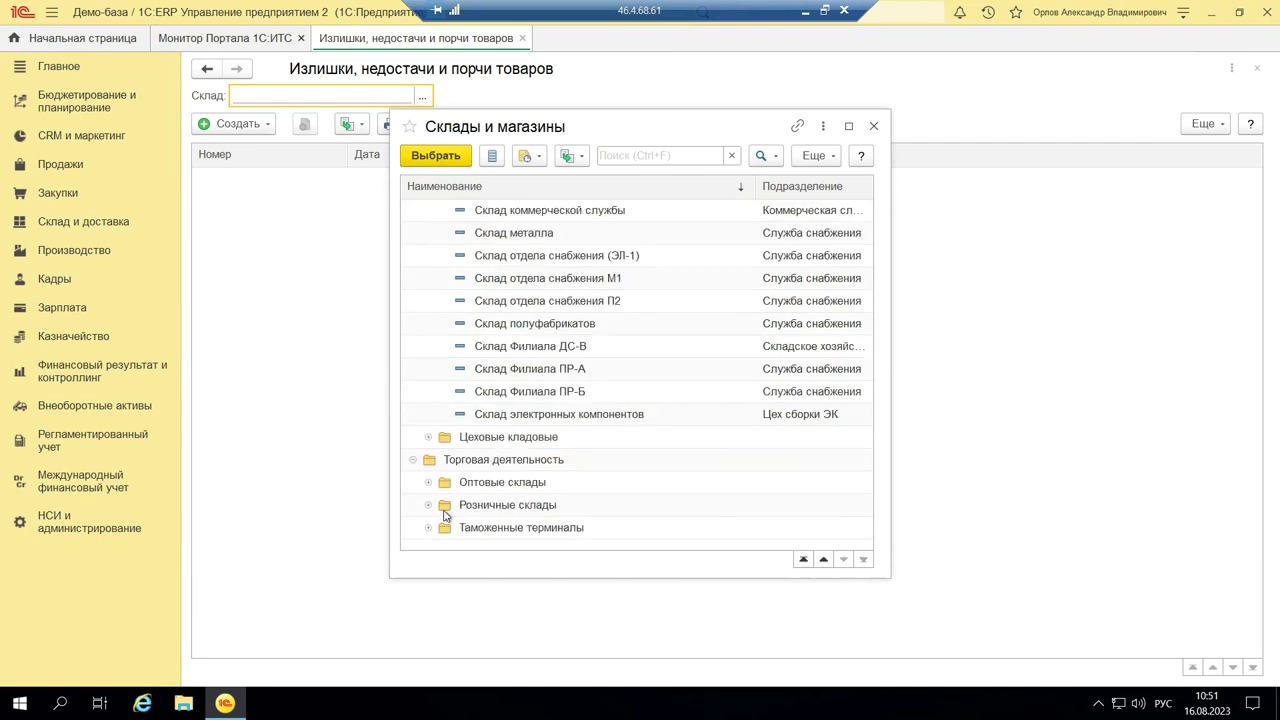
{"action": "left_click", "coordinate": [430, 505]}
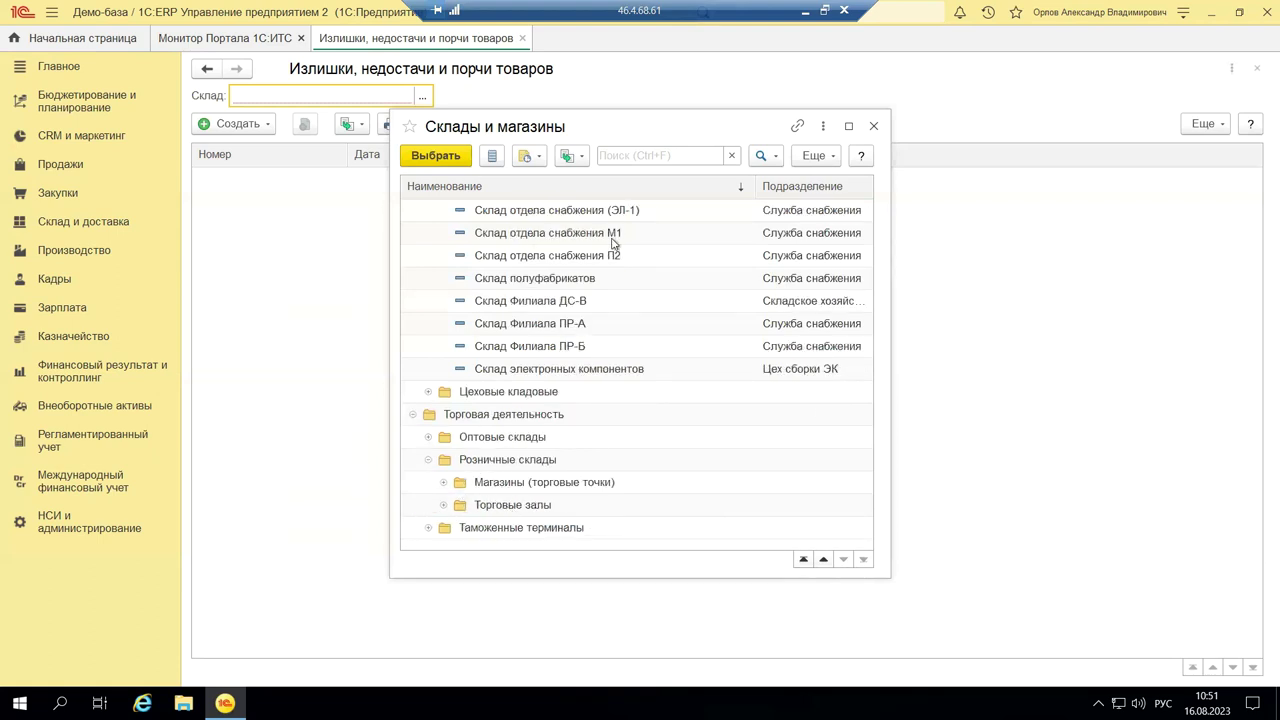
{"action": "double_click", "coordinate": [480, 326]}
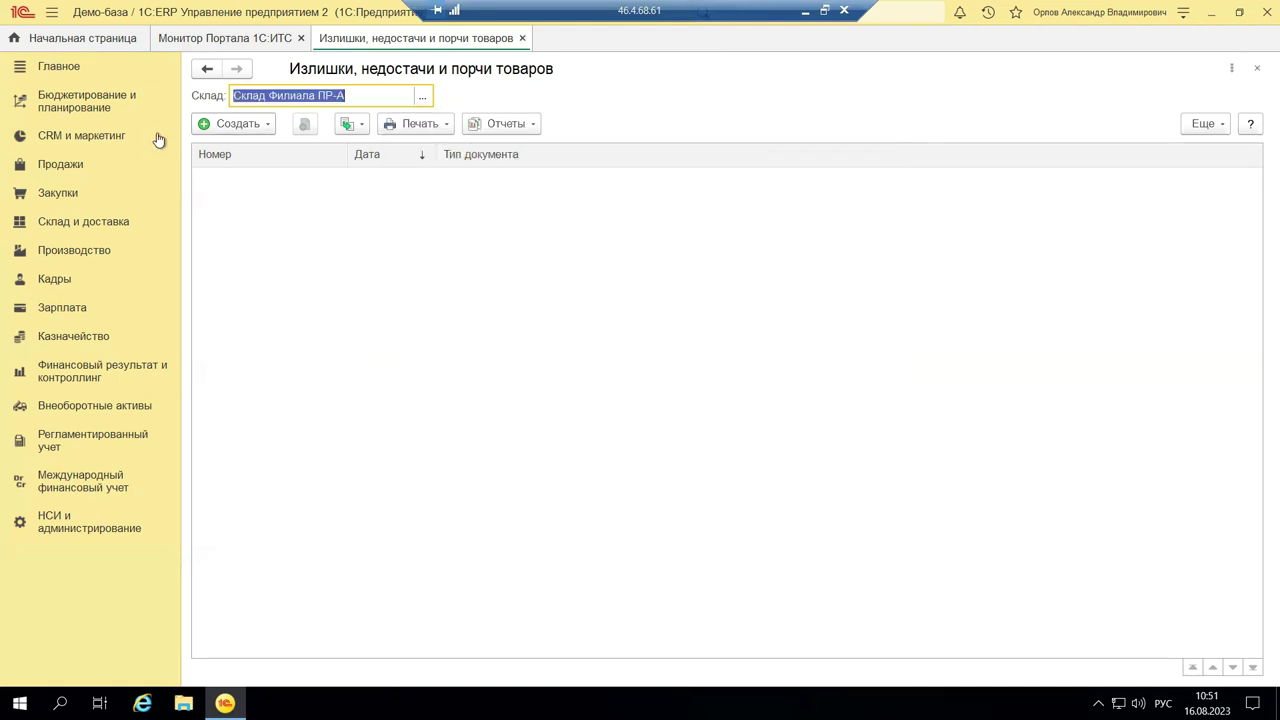
- Create an Отражение пересортицы товаров order and show the fill options for its goods table
{"action": "key", "text": "Insert"}
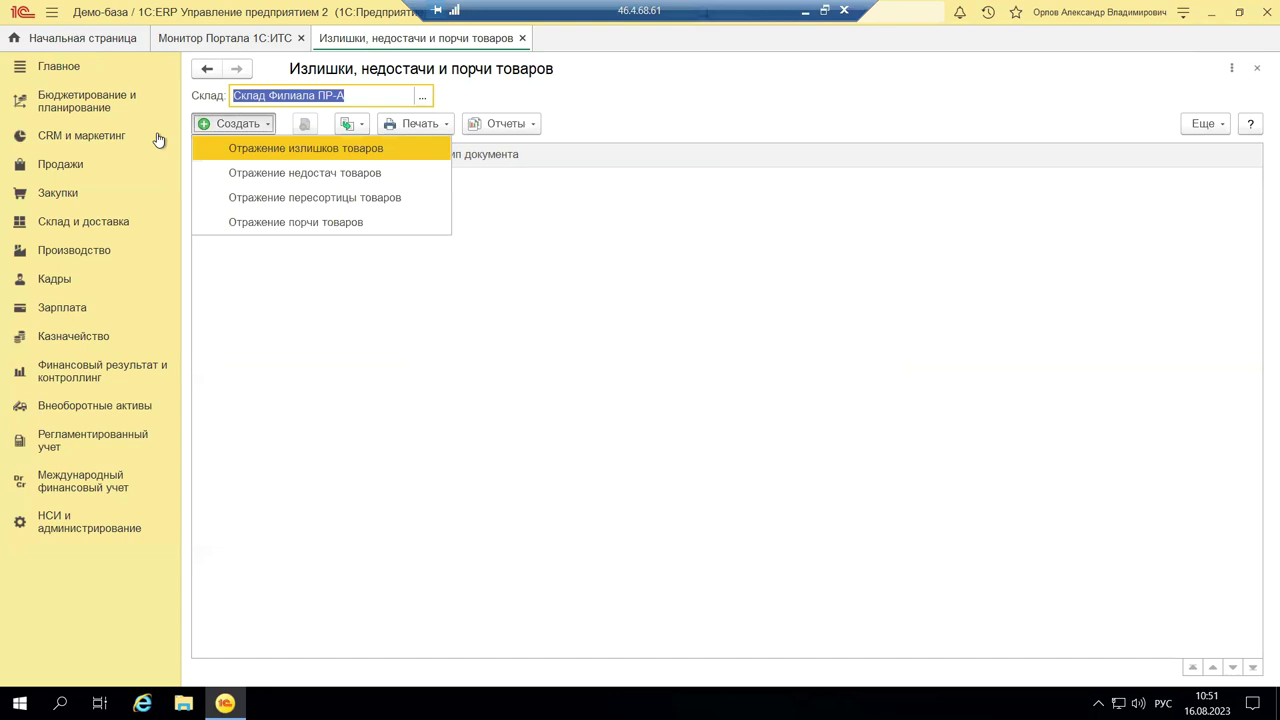
{"action": "left_click", "coordinate": [268, 198]}
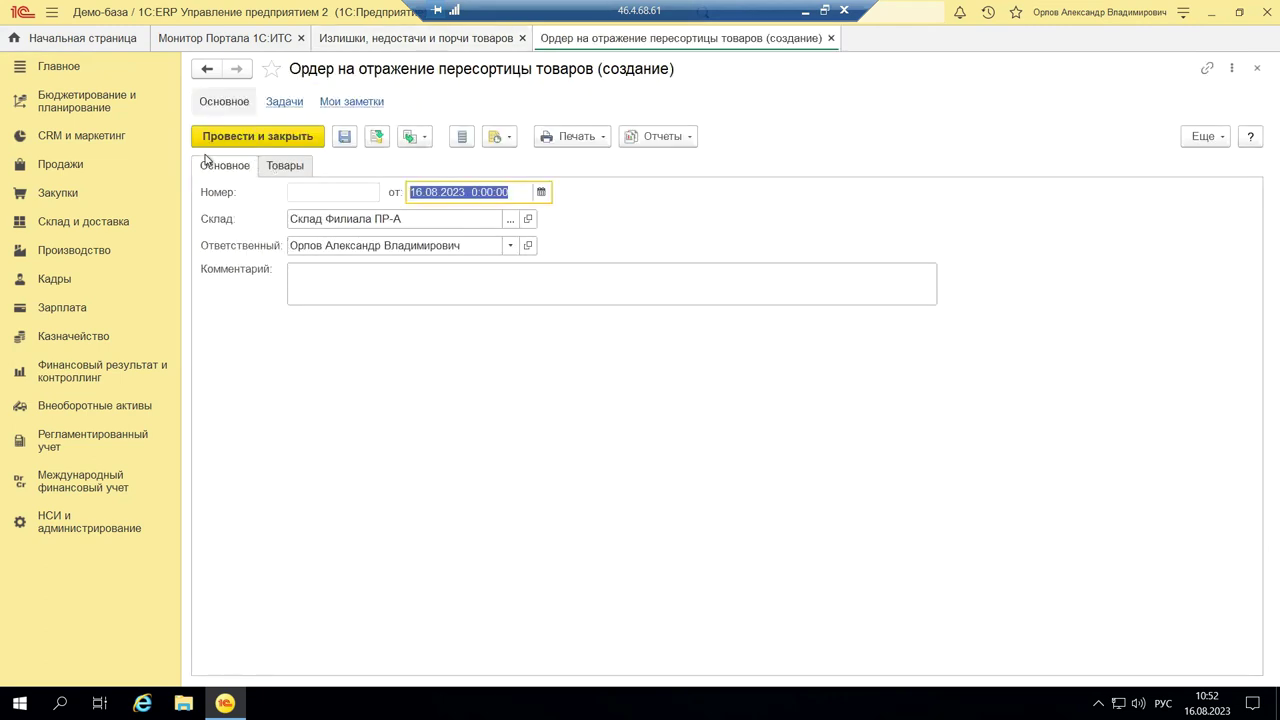
{"action": "left_click", "coordinate": [284, 168]}
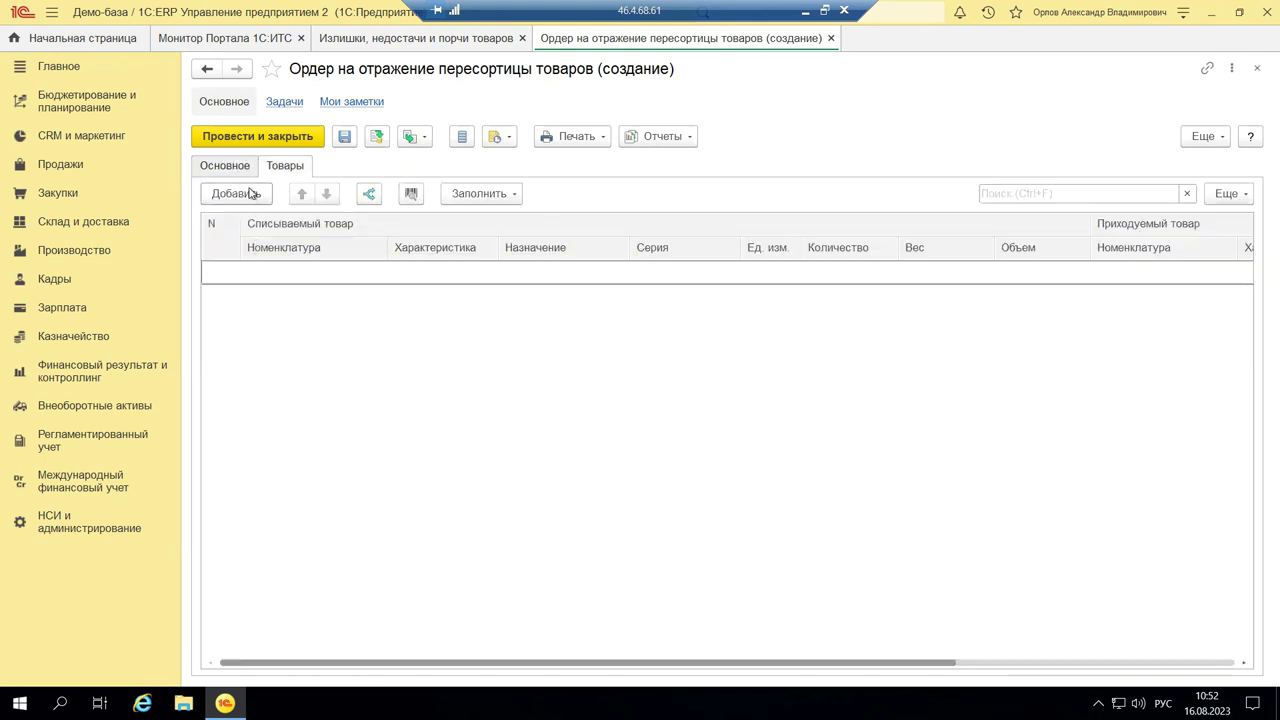
{"action": "left_click", "coordinate": [493, 197]}
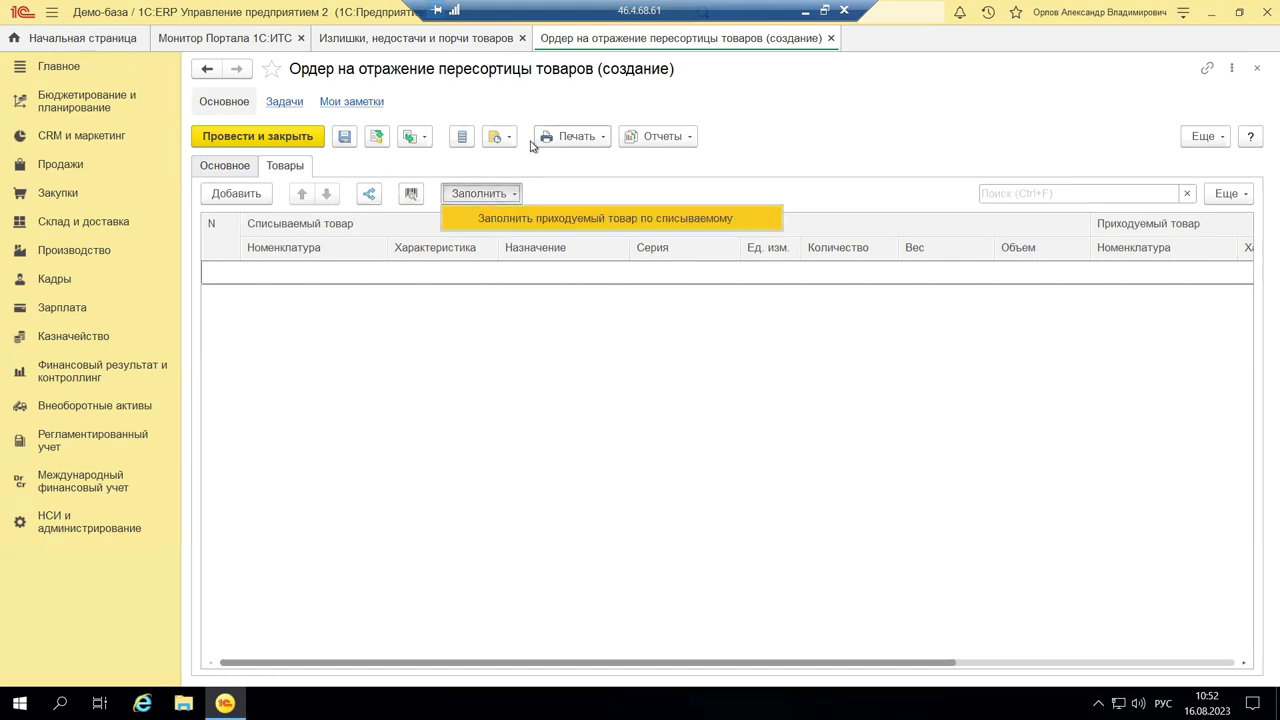
- Close the mis-sorting order without saving and create an Отражение порчи товаров order for Склад Филиала ПР-А
{"action": "left_click", "coordinate": [1259, 70]}
{"action": "left_click", "coordinate": [1259, 70]}
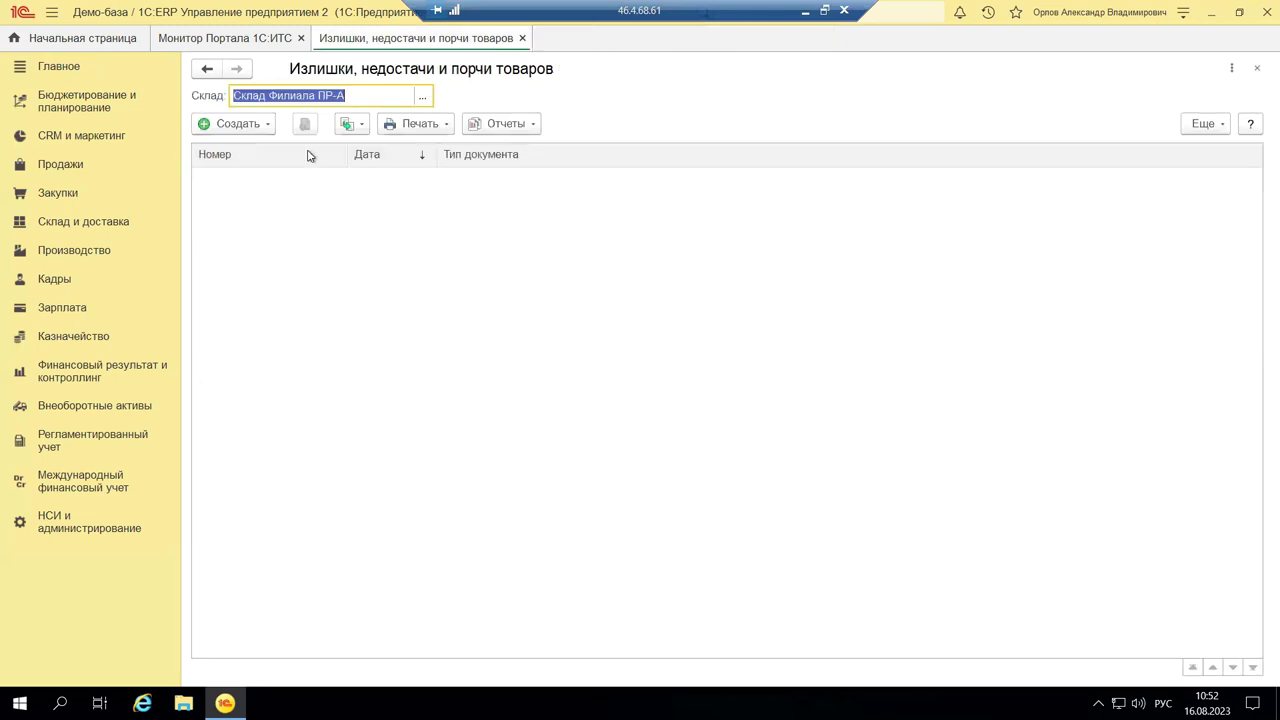
{"action": "left_click", "coordinate": [240, 123]}
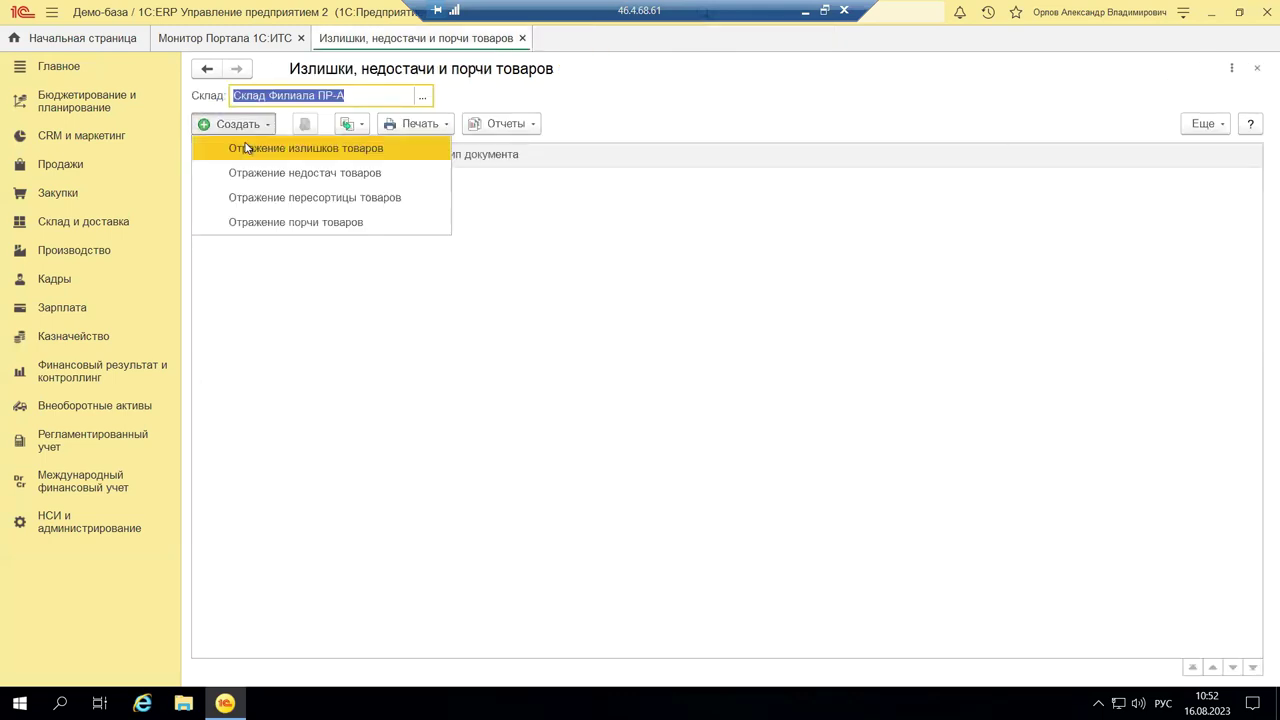
{"action": "left_click", "coordinate": [230, 229]}
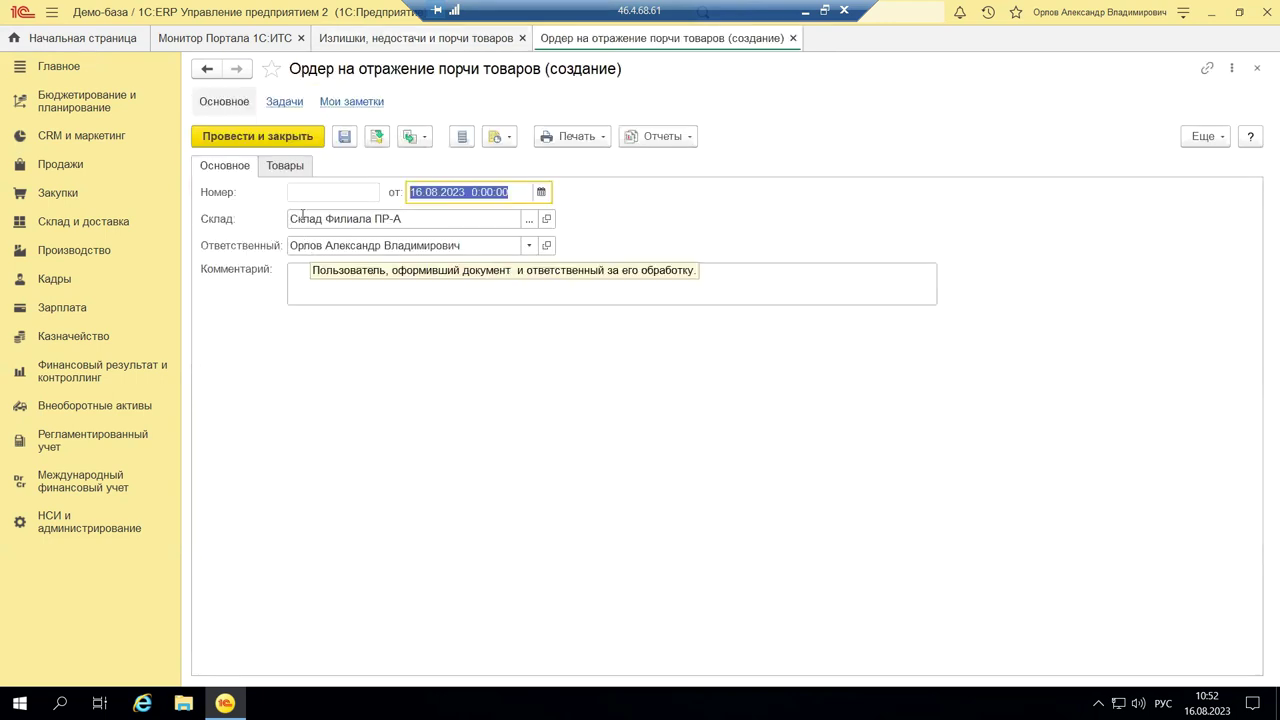
- Close the unsaved damage order and the Излишки, недостачи и порчи товаров list, returning to the Склад и доставка section
{"action": "left_click", "coordinate": [1255, 70]}
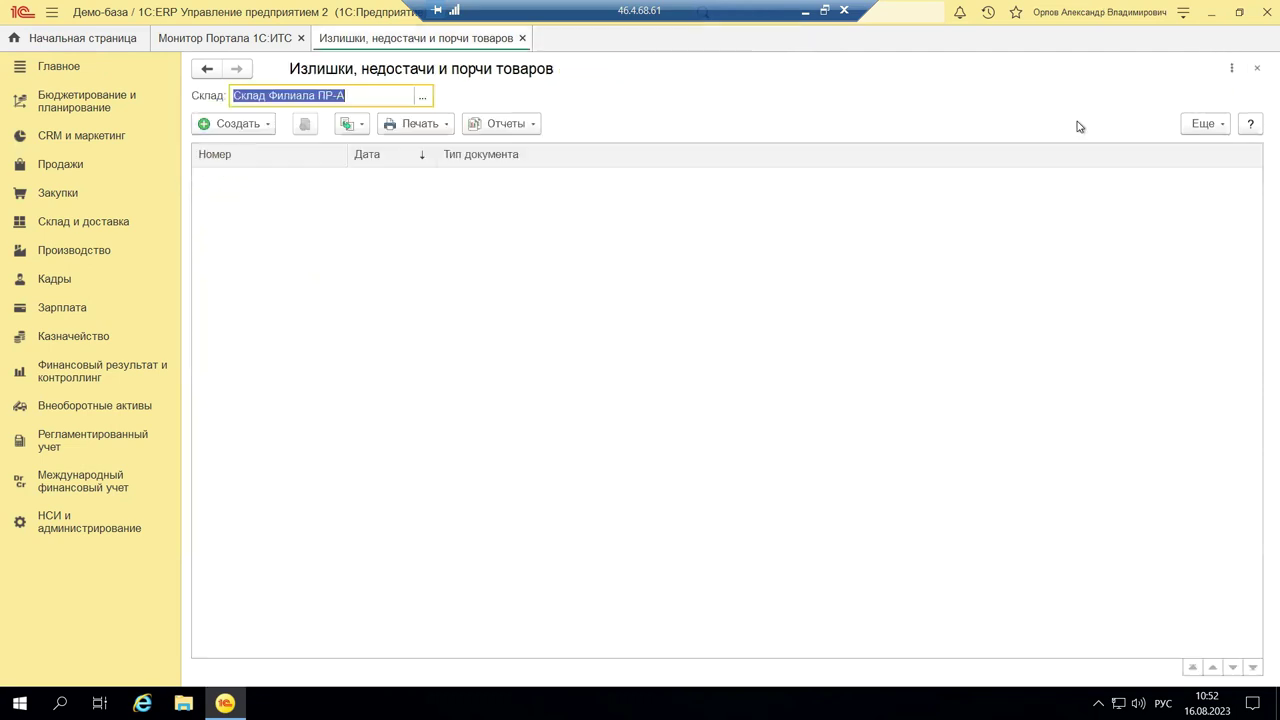
{"action": "left_click", "coordinate": [1257, 69]}
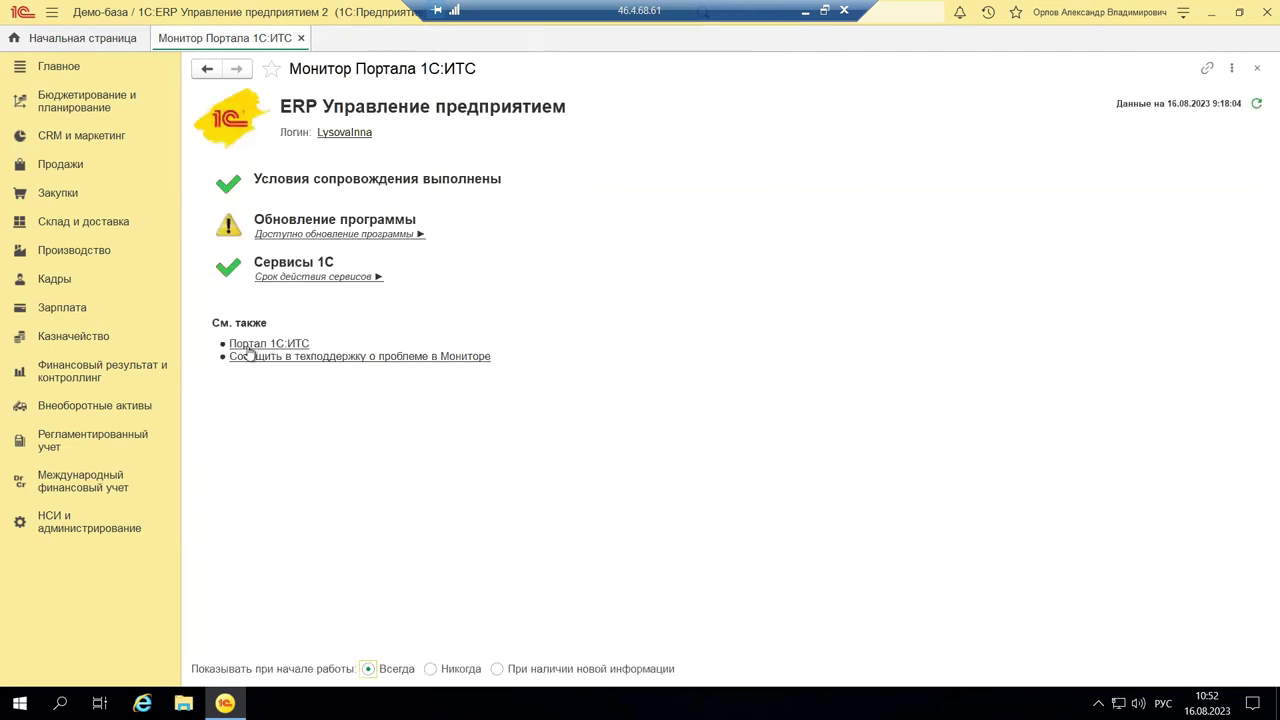
{"action": "left_click", "coordinate": [55, 230]}
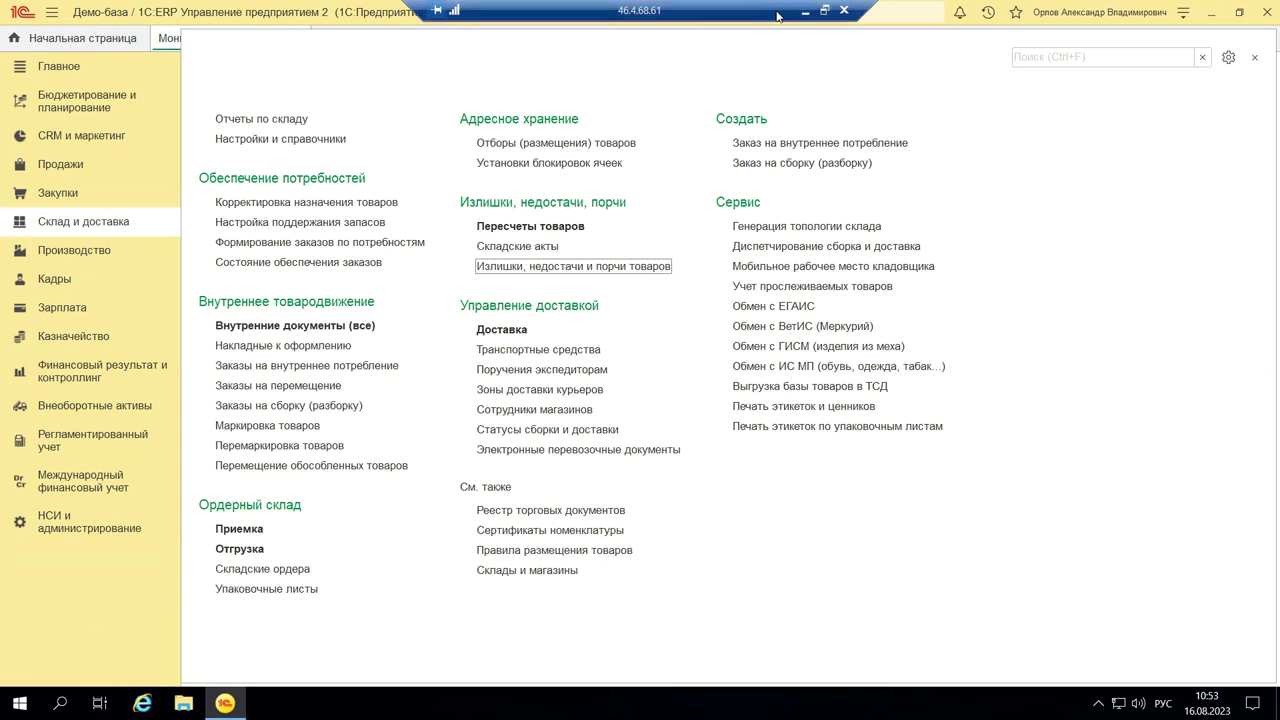
- Minimize the remote session to switch to the PowerPoint presentation and show slide 10 with the Склад и доставка section
{"action": "left_click", "coordinate": [806, 14]}
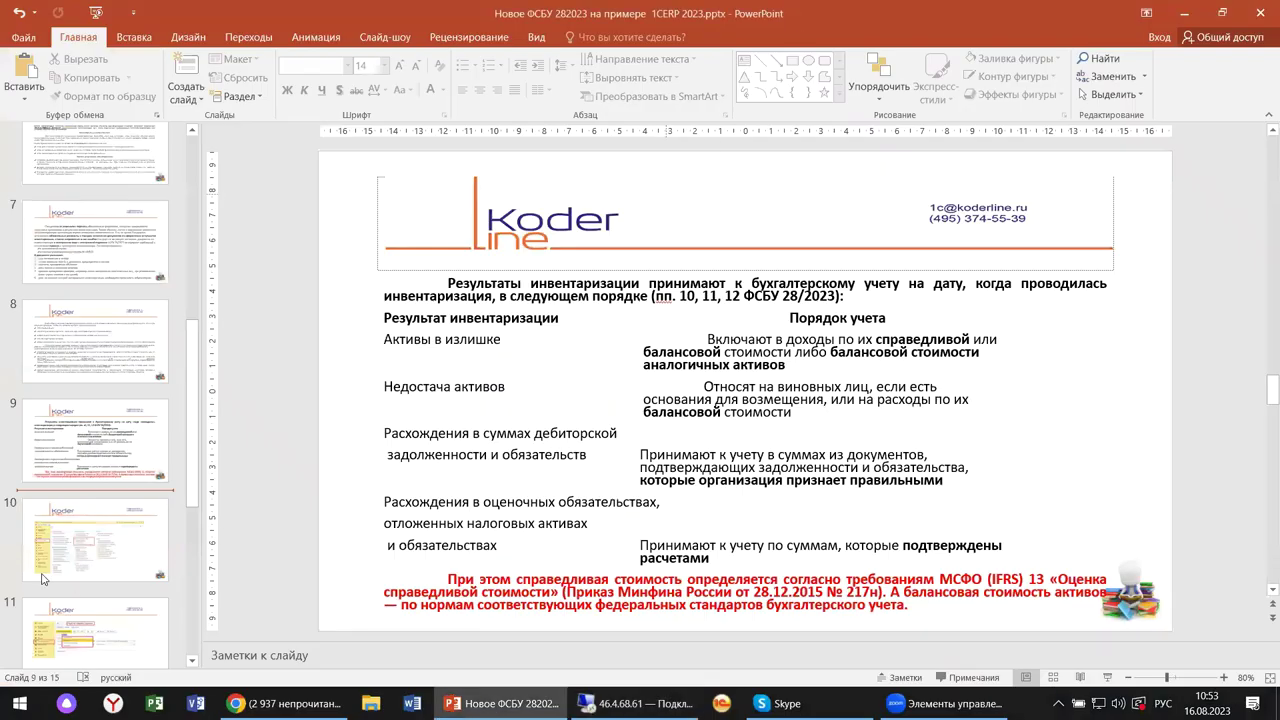
{"action": "left_click", "coordinate": [58, 562]}
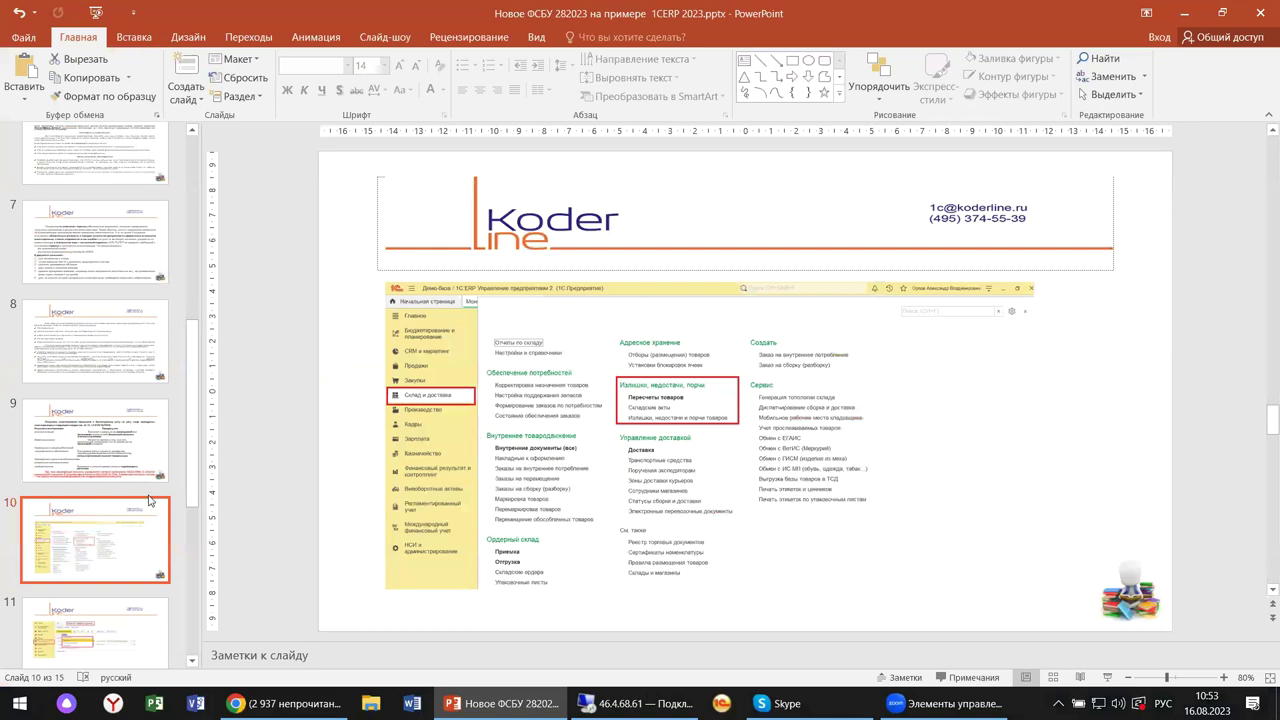